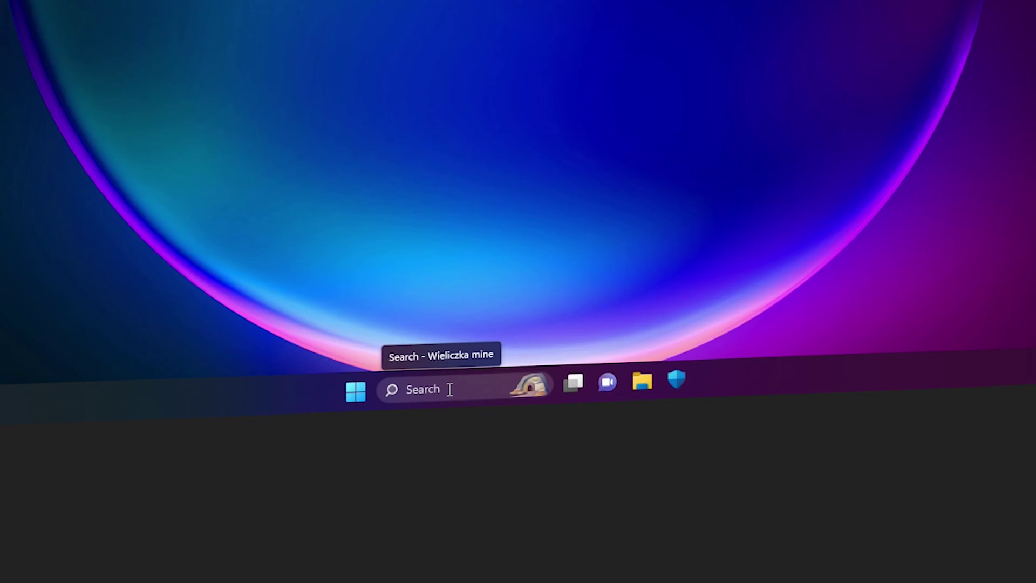
Step: Search Windows for 'nvidia' and launch the NVIDIA App best match
click(450, 389)
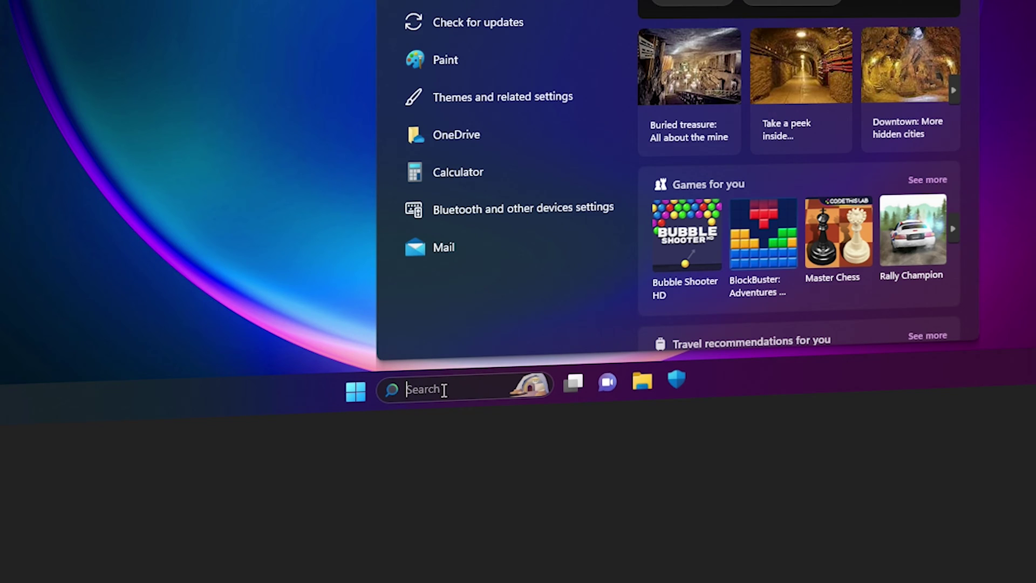
text(nvidia)
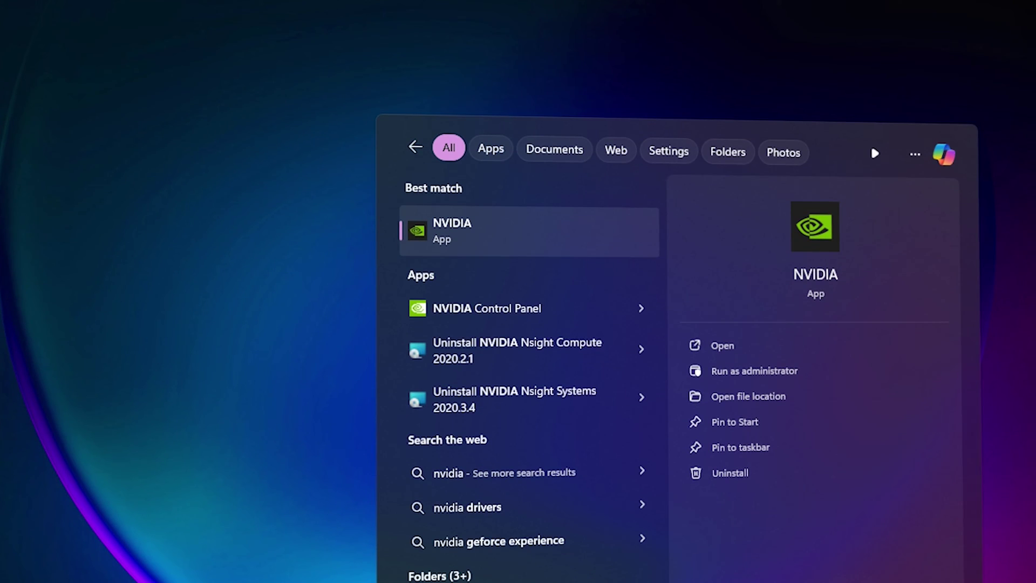
click(475, 238)
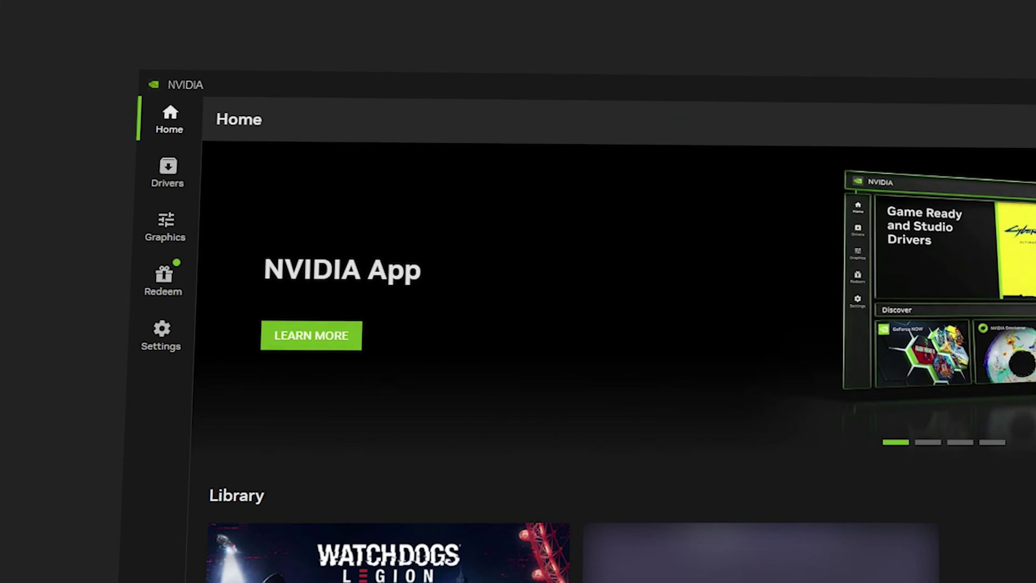
Step: Confirm Studio Driver is the driver type on the Drivers page, then go to Graphics
click(179, 190)
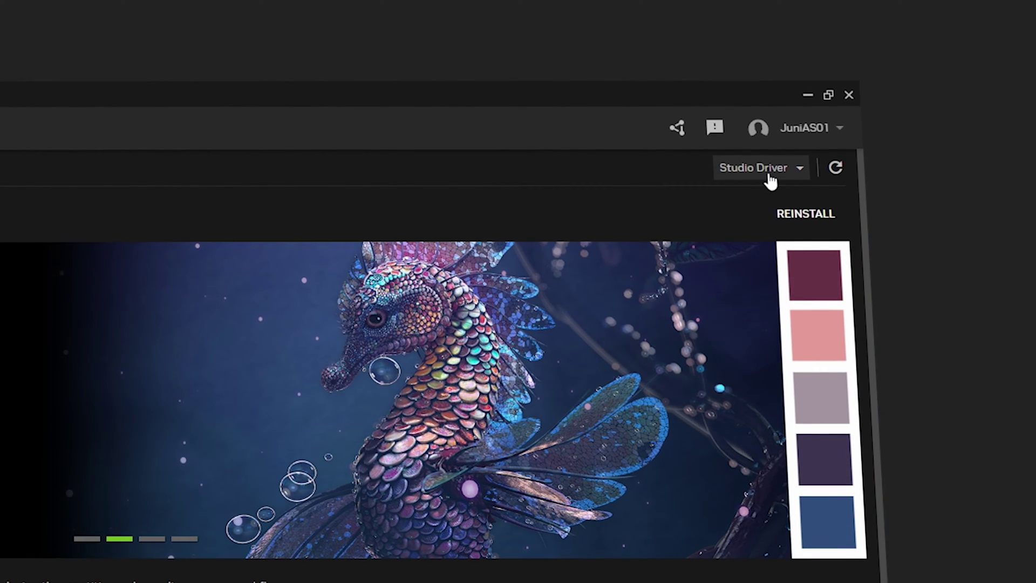
click(770, 181)
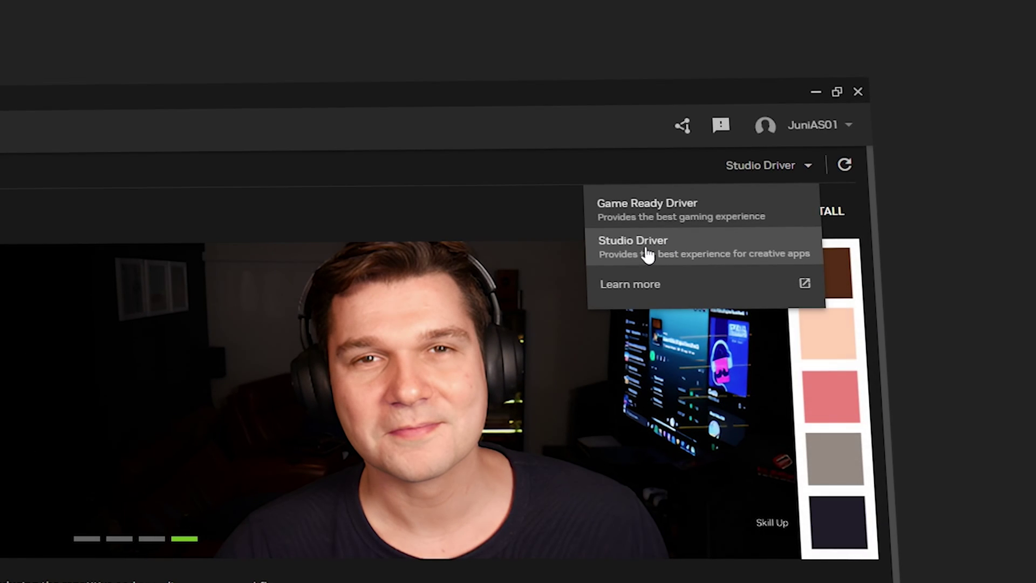
click(670, 248)
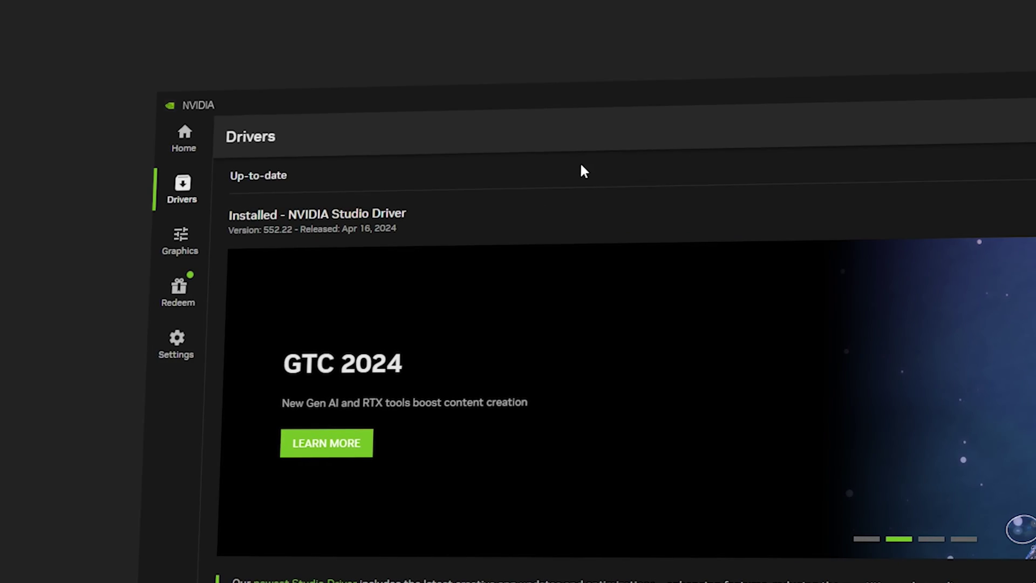
click(196, 241)
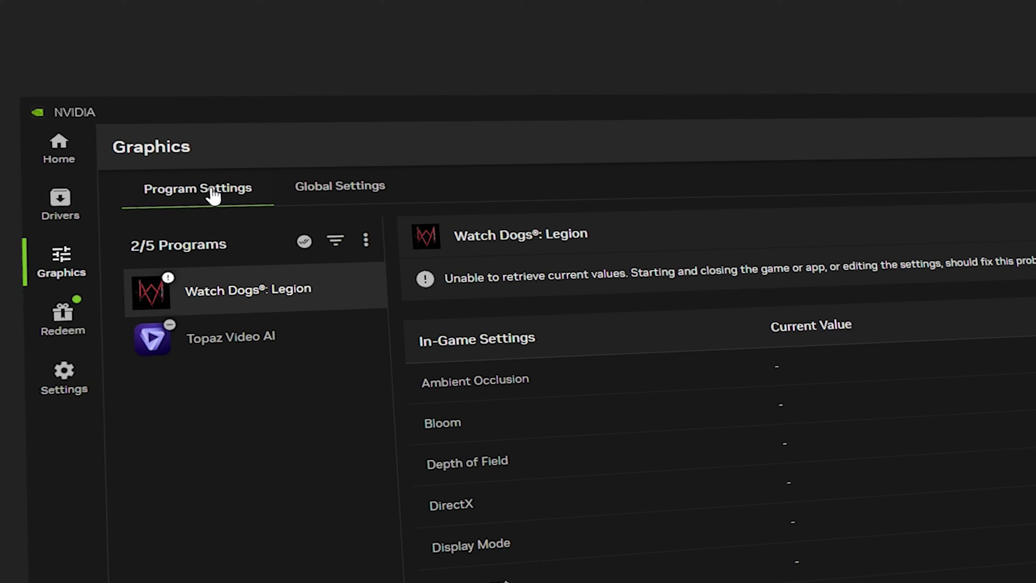
Step: Start adding a program and browse to C:\Program Files\Adobe
click(366, 240)
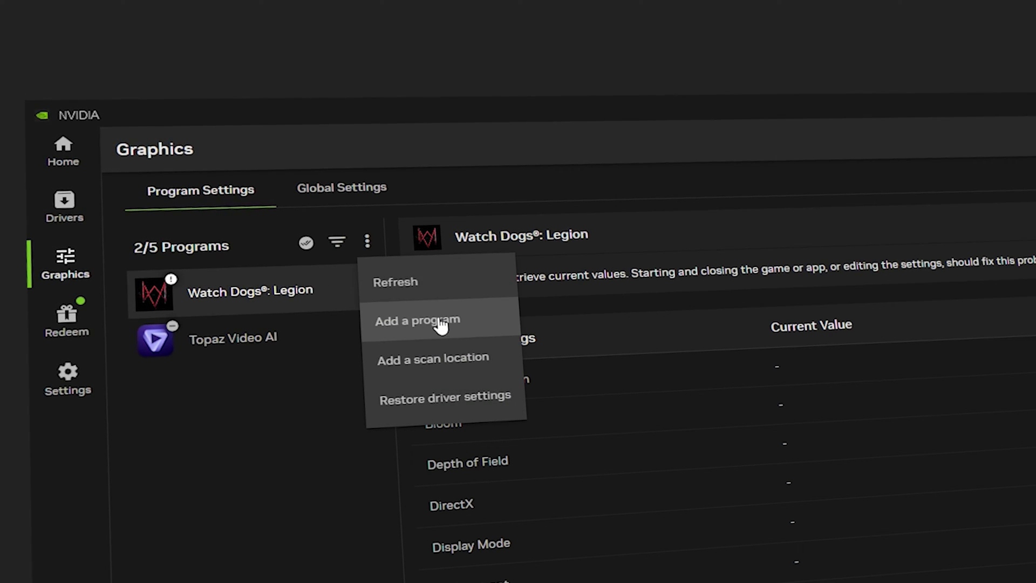
click(468, 326)
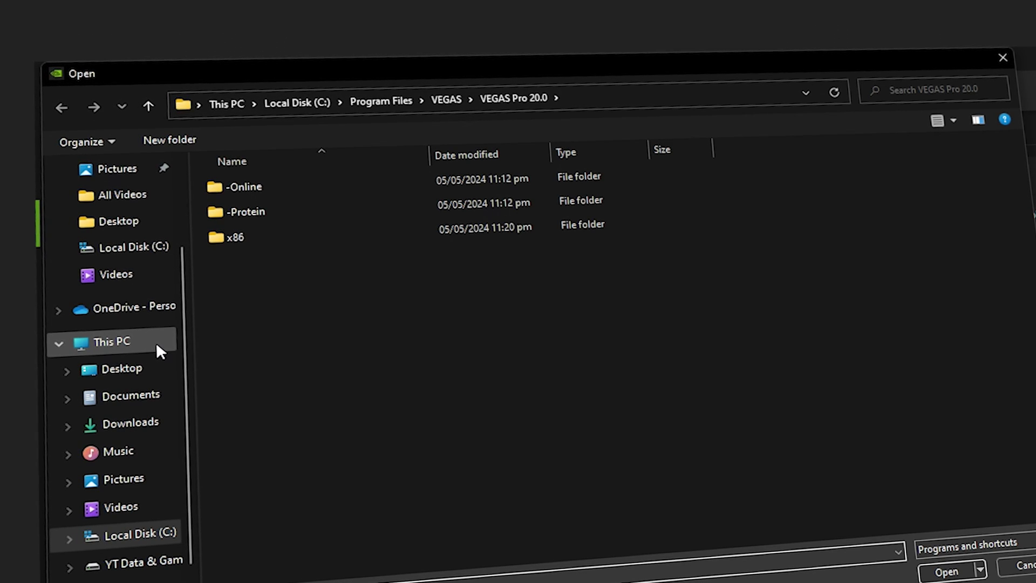
click(156, 342)
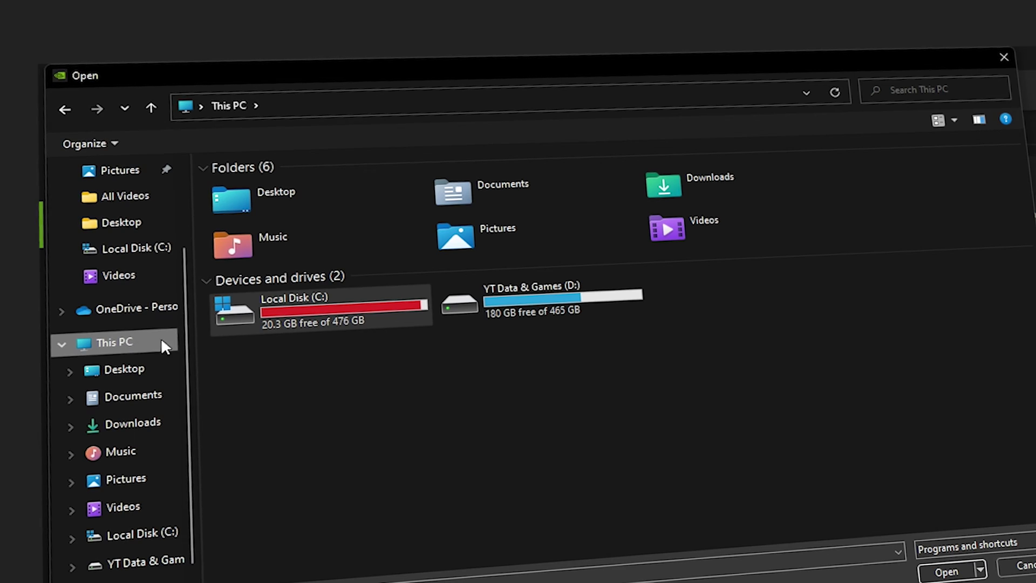
double_click(313, 317)
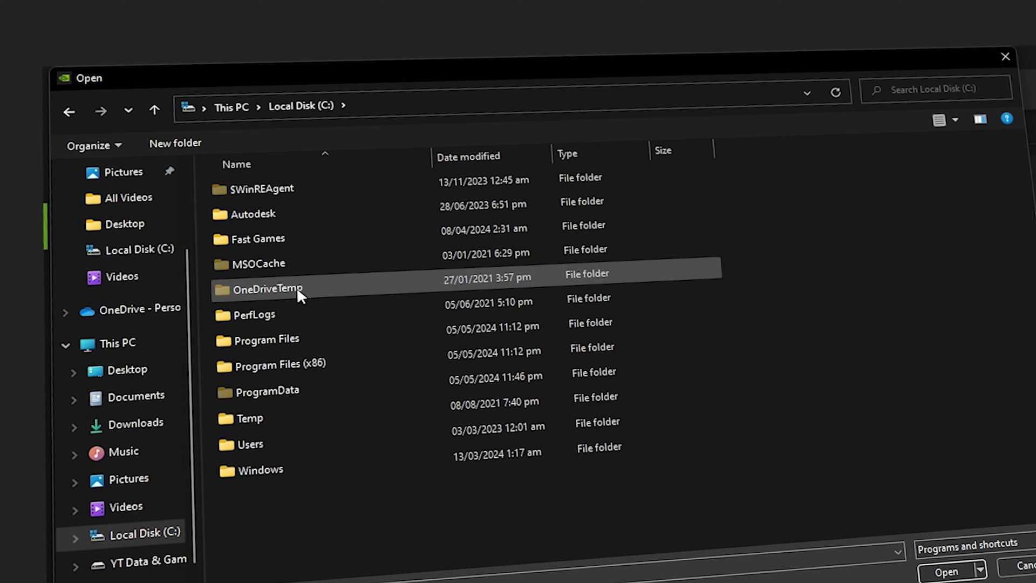
double_click(302, 337)
double_click(284, 193)
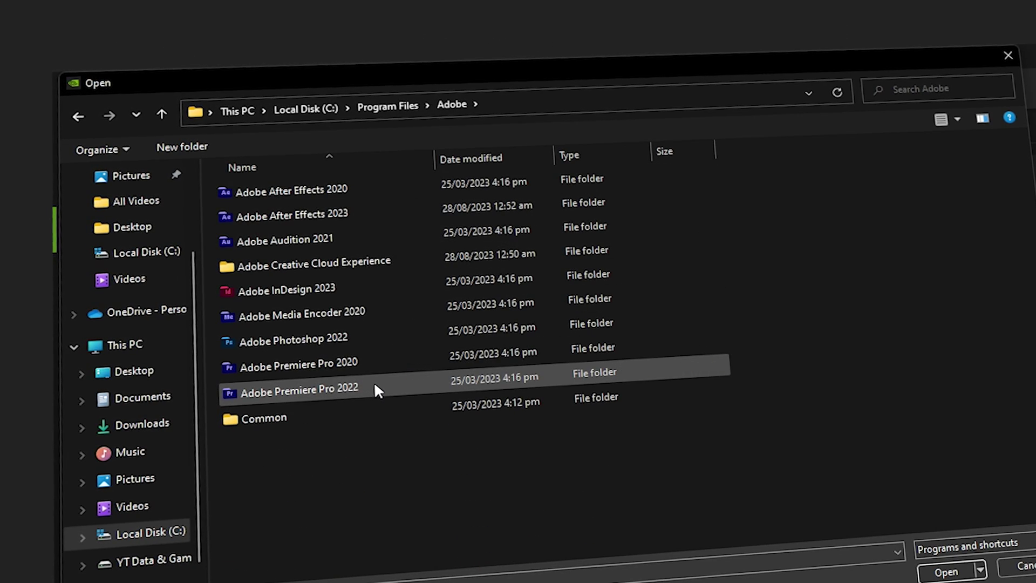
Step: Add Adobe Premiere Pro from the Adobe Premiere Pro 2022 folder to the program list
mouse_move(375, 389)
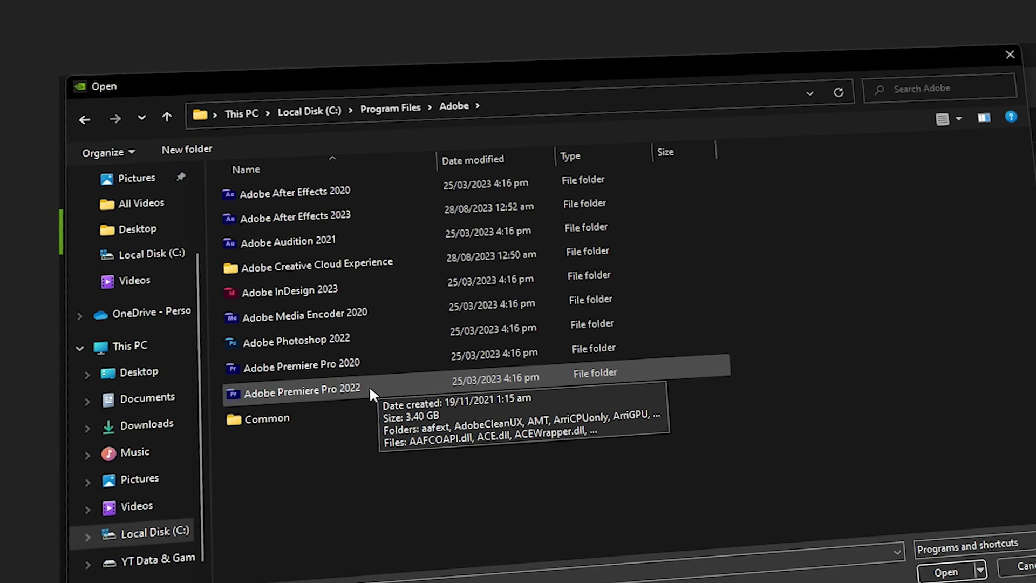
double_click(369, 386)
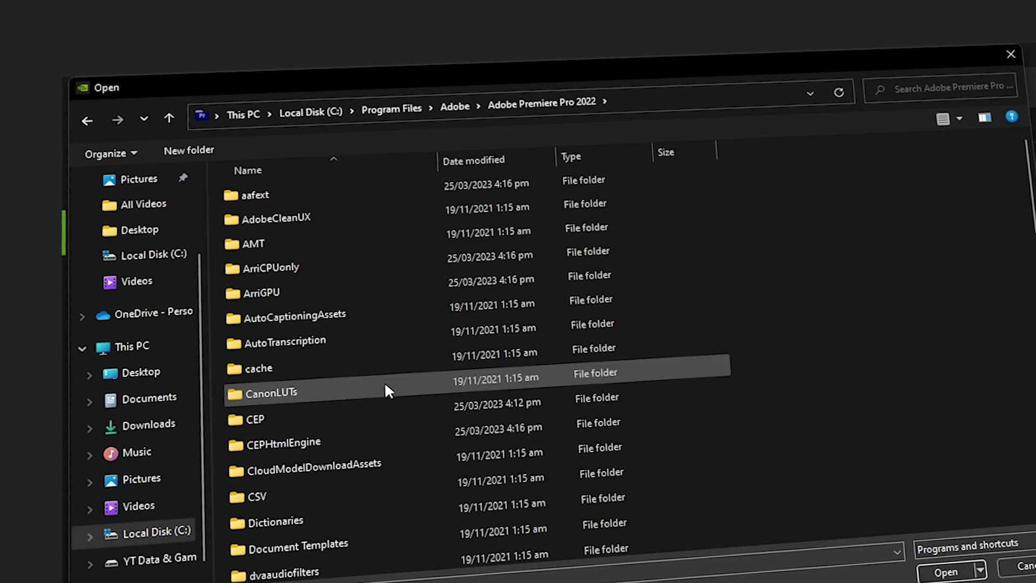
scroll(341, 417, down, 15)
scroll(344, 417, up, 1)
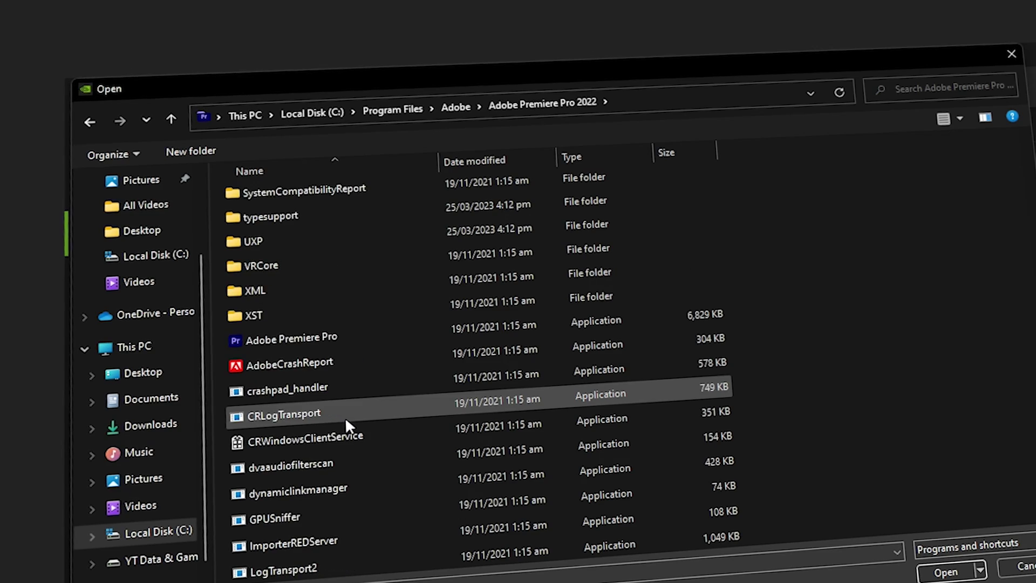
click(352, 339)
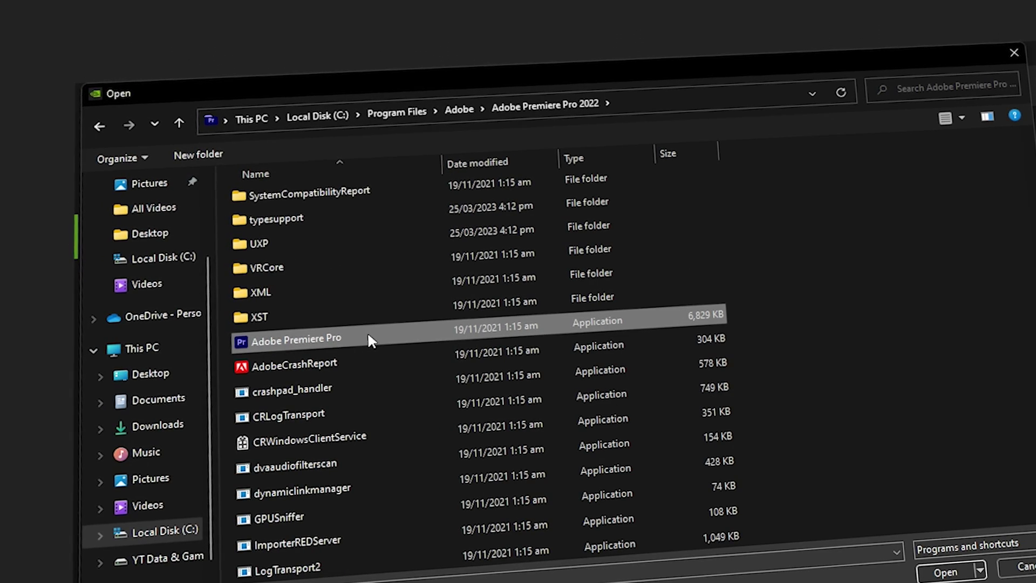
mouse_move(338, 339)
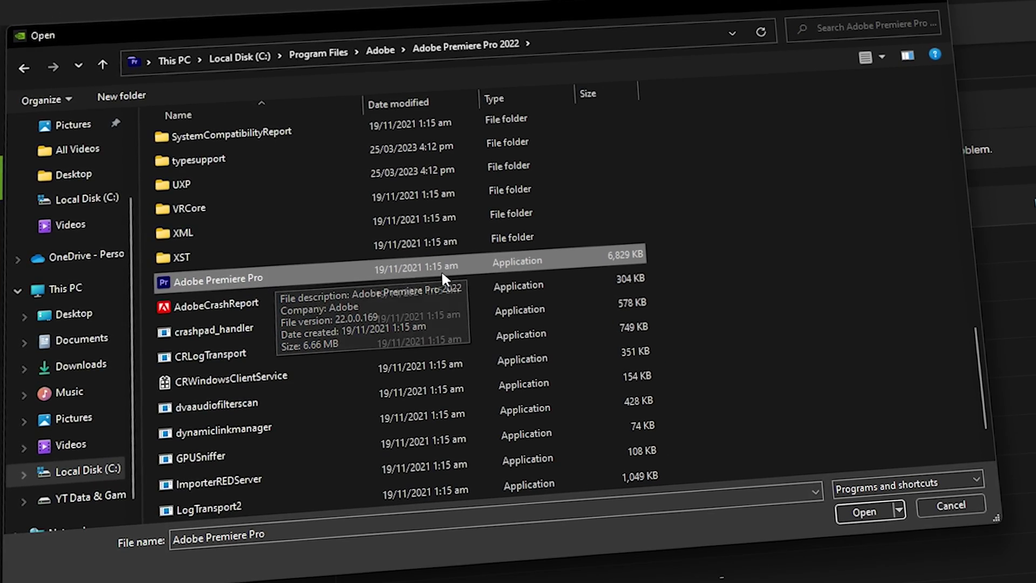
click(862, 513)
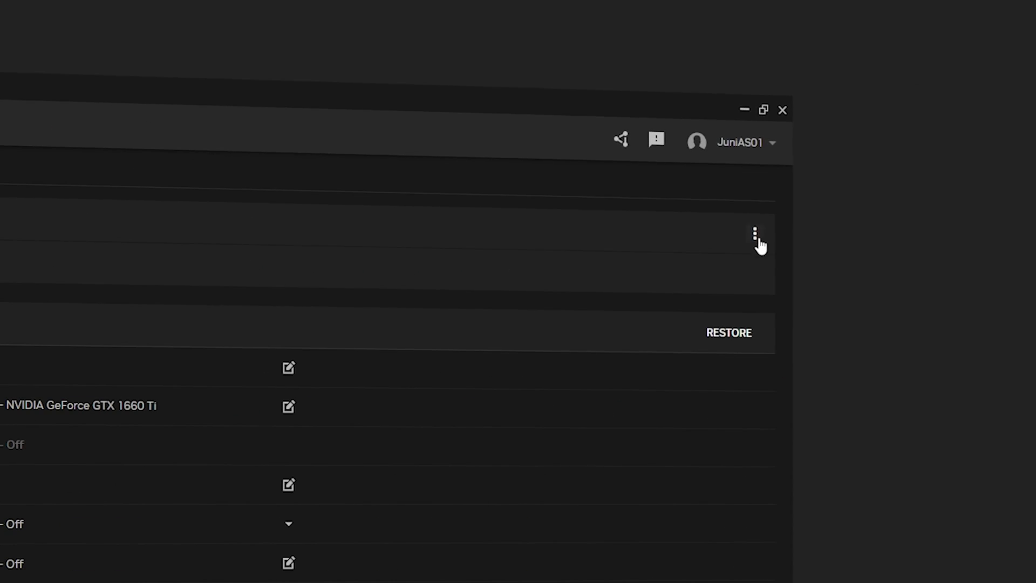
Step: Unhide the shown program and refresh the programs list
click(762, 232)
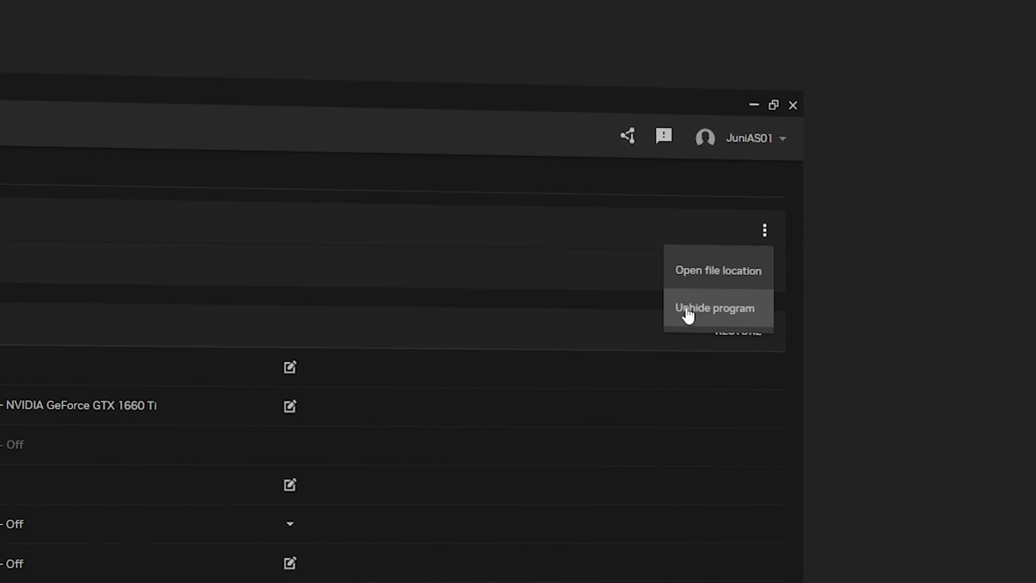
click(750, 308)
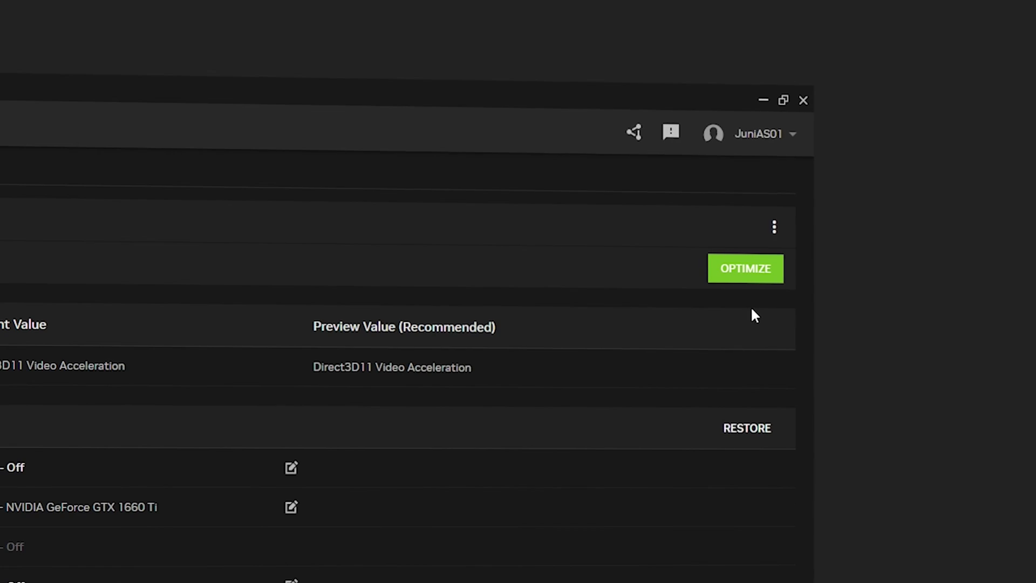
click(374, 216)
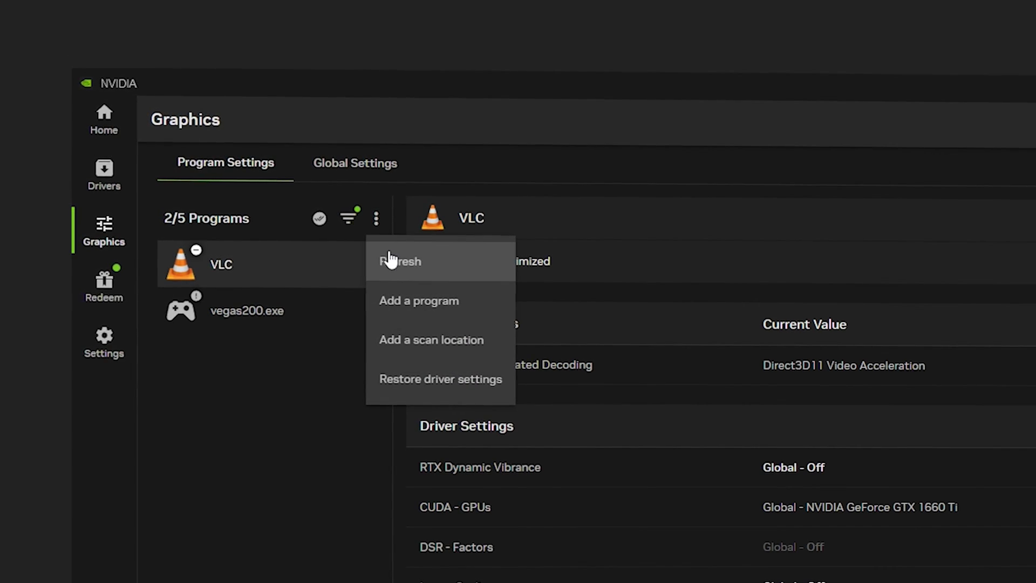
click(416, 229)
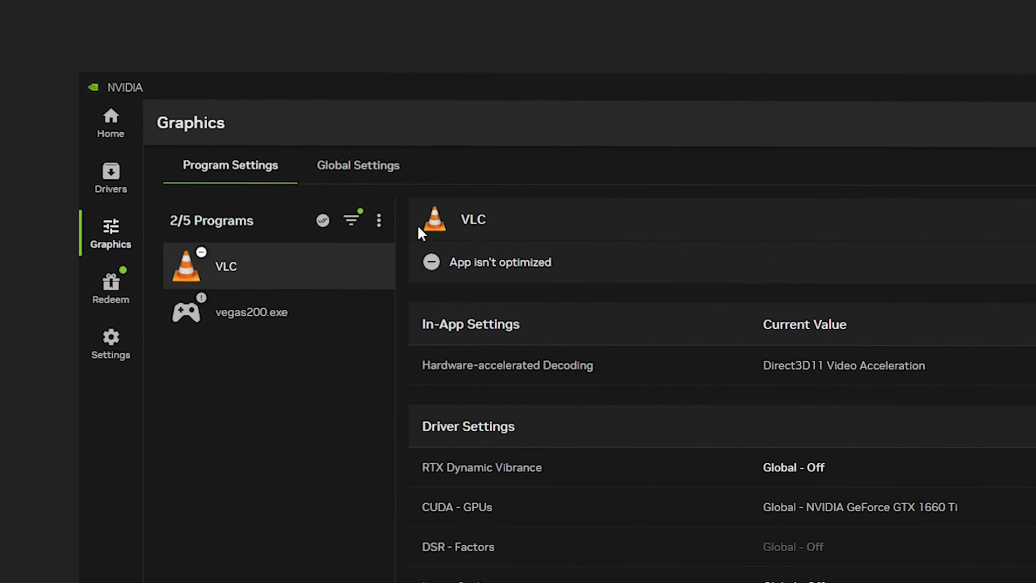
click(380, 223)
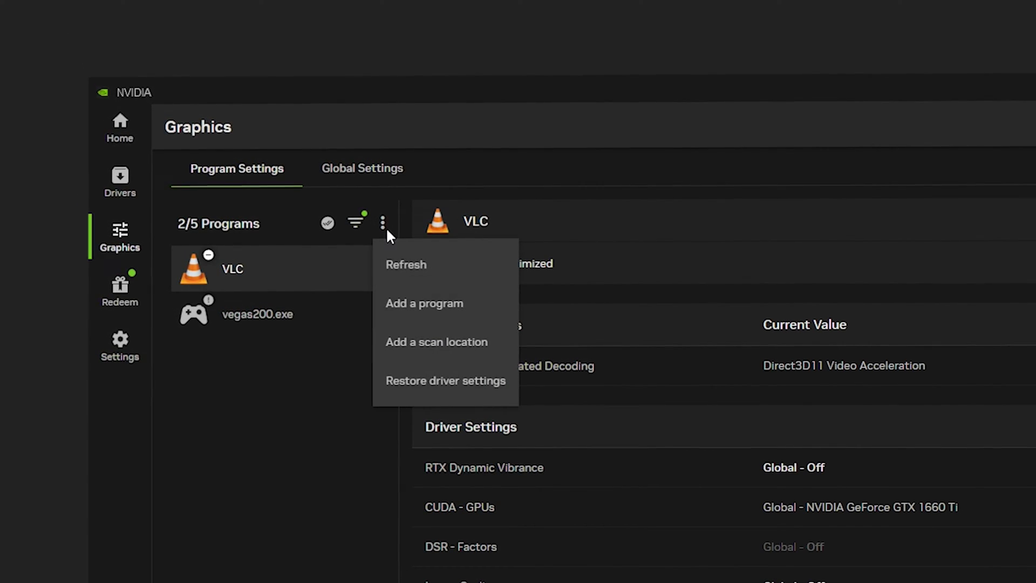
click(413, 264)
Step: Filter the list to All programs and select Adobe Premiere Pro.exe
click(355, 223)
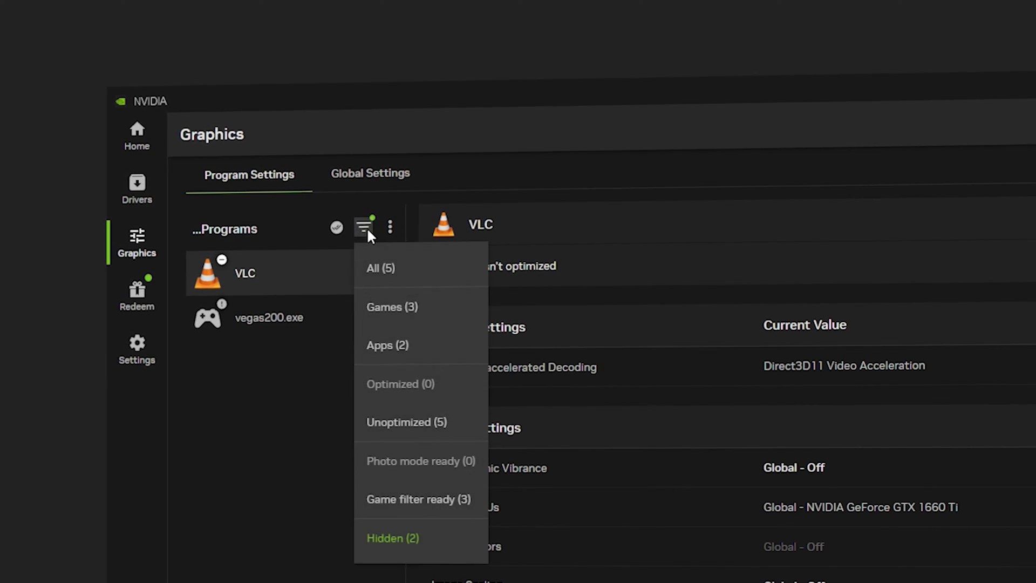
click(398, 268)
click(356, 331)
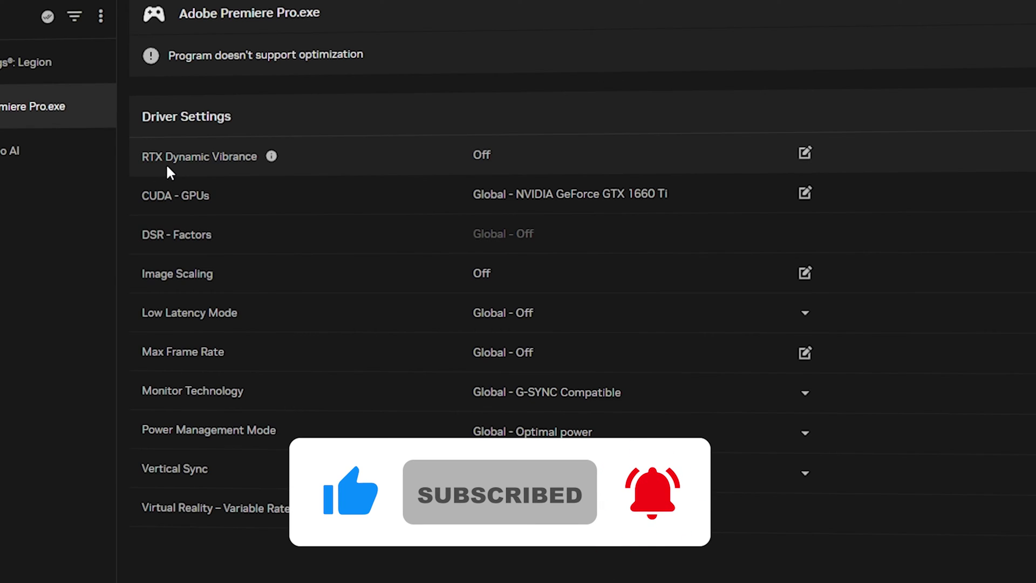
Step: Turn RTX Dynamic Vibrance on for Premiere Pro
click(554, 151)
click(372, 276)
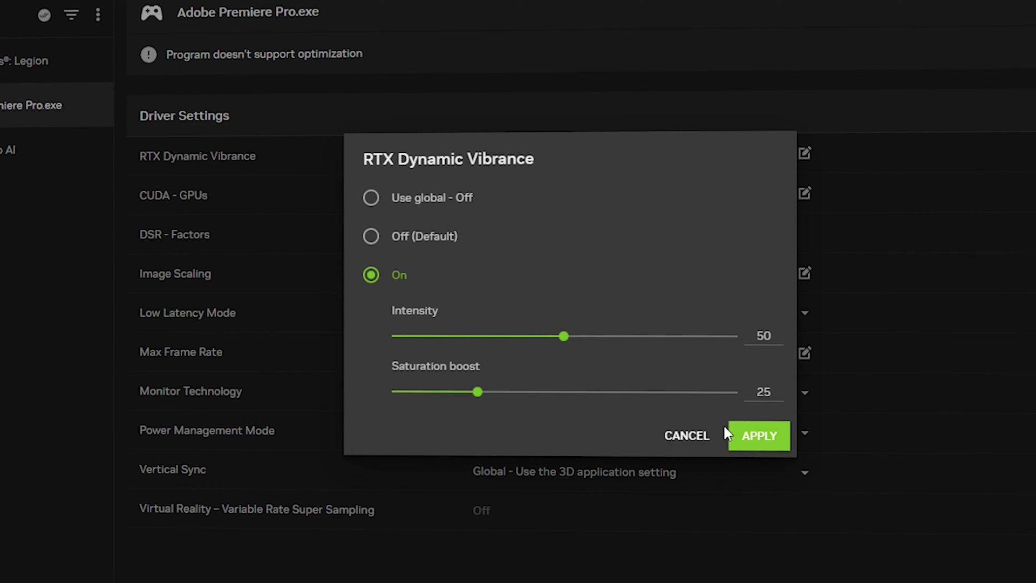
click(765, 448)
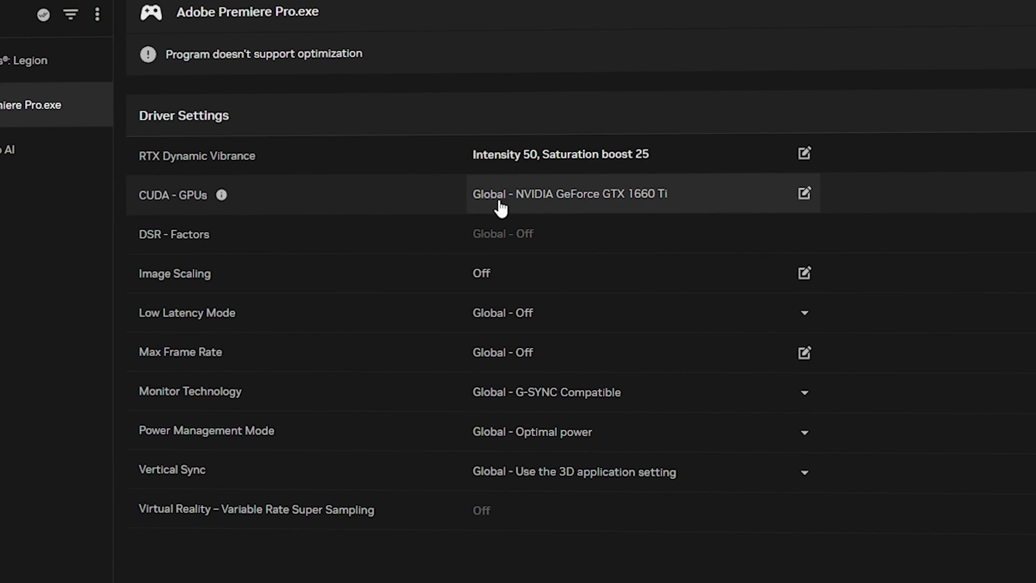
Step: Set CUDA - GPUs to use only the NVIDIA GeForce GTX 1660 Ti
click(581, 200)
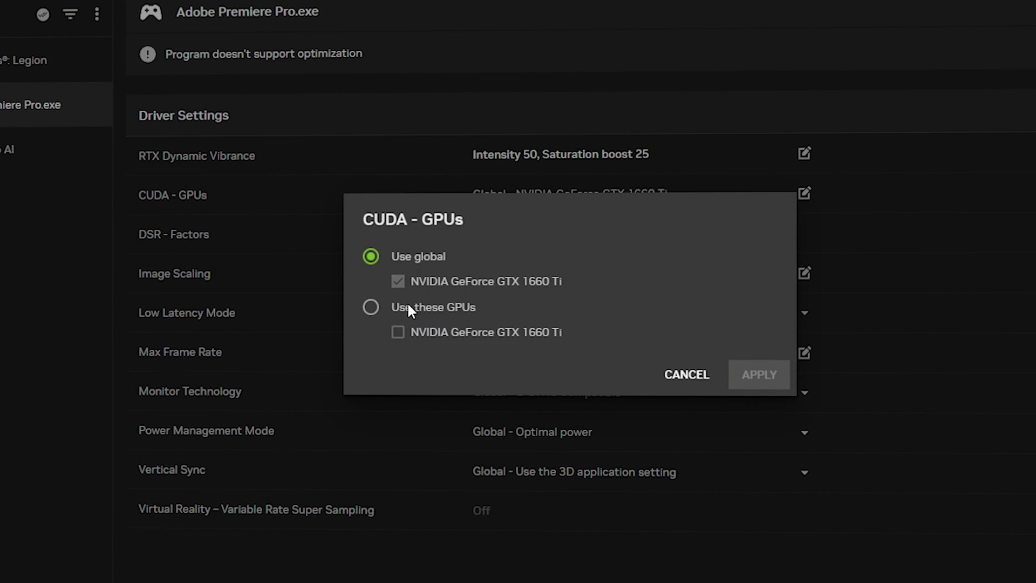
click(408, 306)
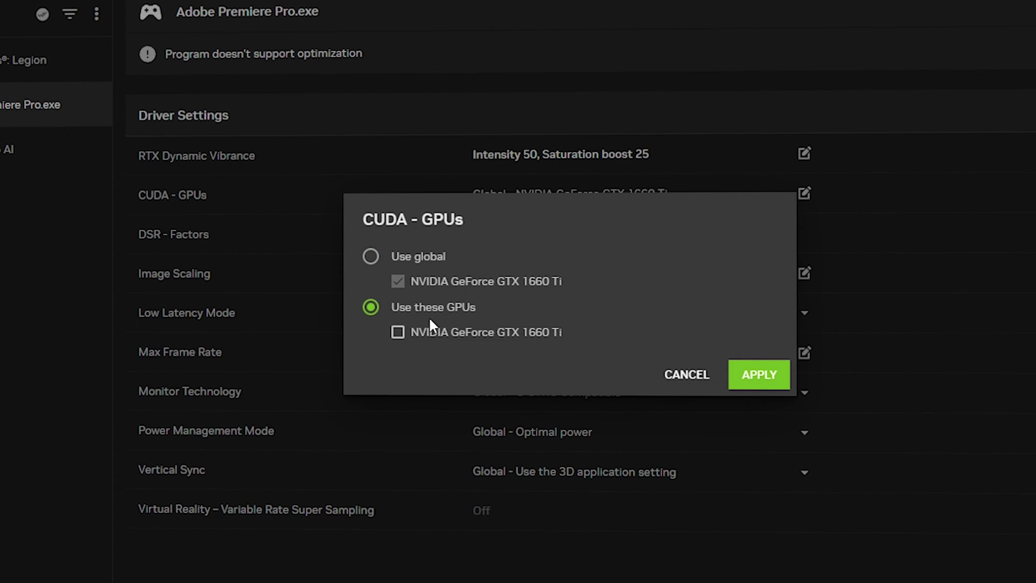
click(460, 337)
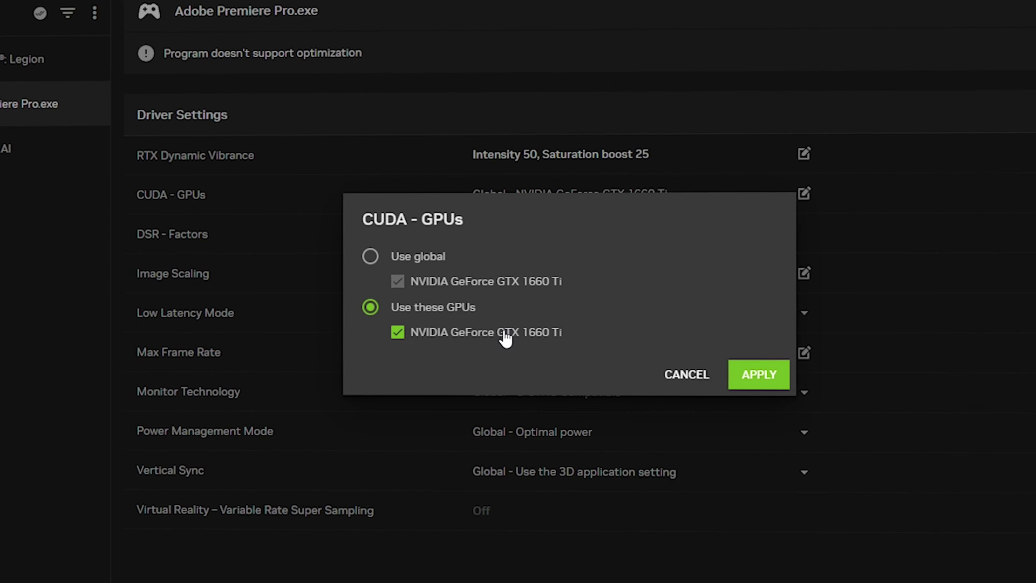
click(760, 378)
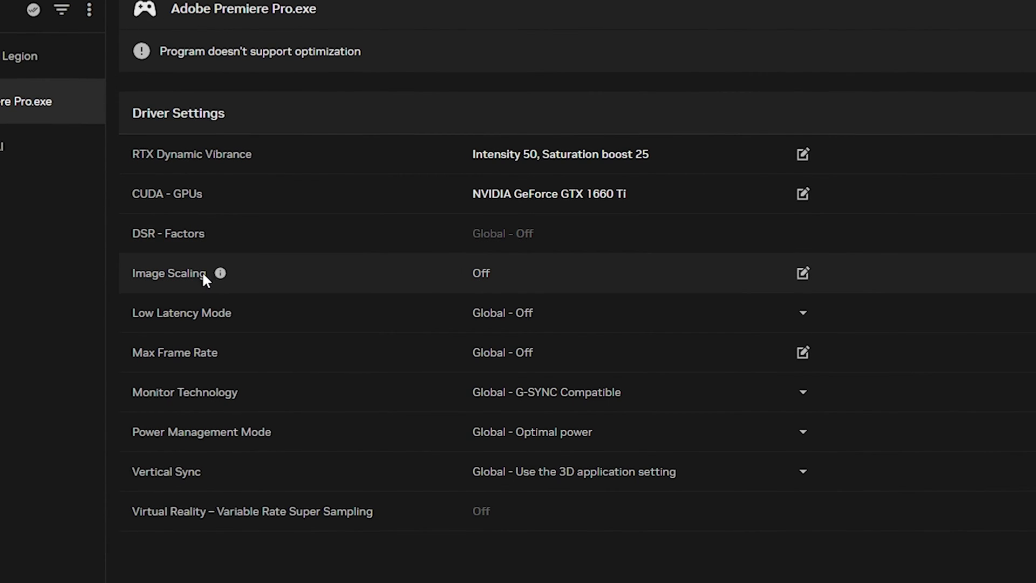
Step: Switch Image Scaling on for Adobe Premiere Pro.exe, keeping 77% resolution and Sharpen 50
click(528, 276)
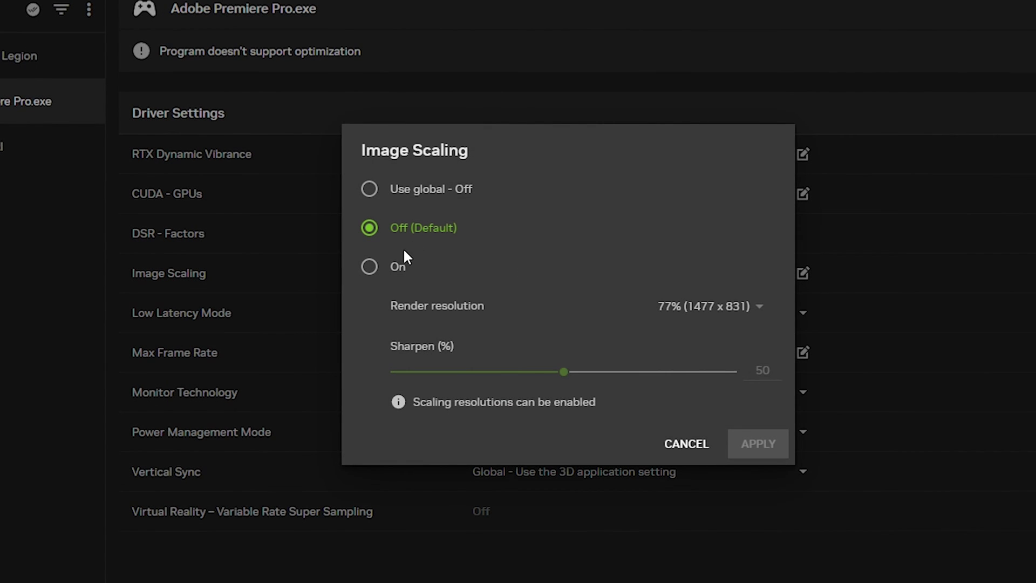
click(393, 273)
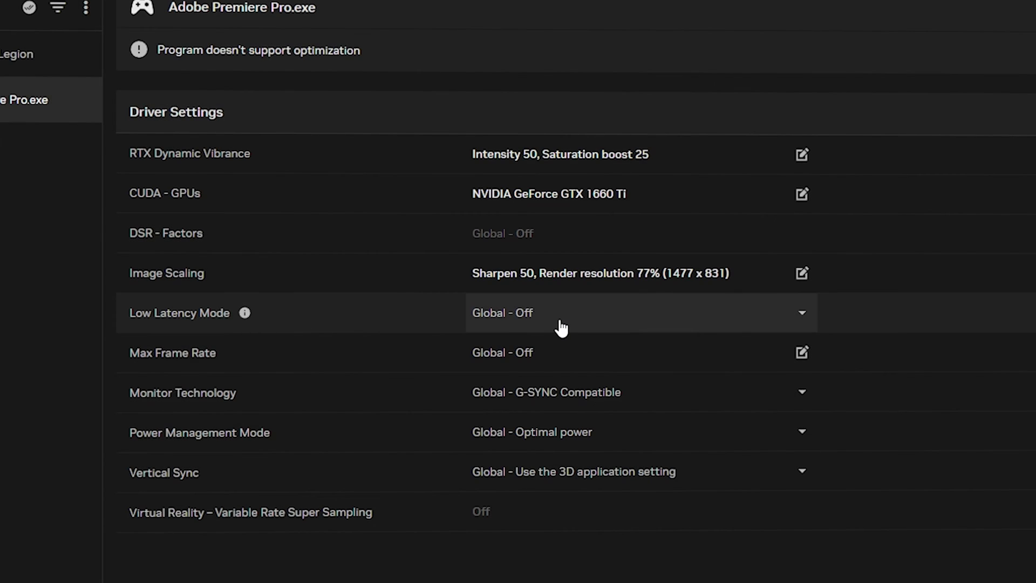
Step: Turn on Max Frame Rate for Premiere Pro and cap it at 1000 FPS
scroll(564, 330, down, 1)
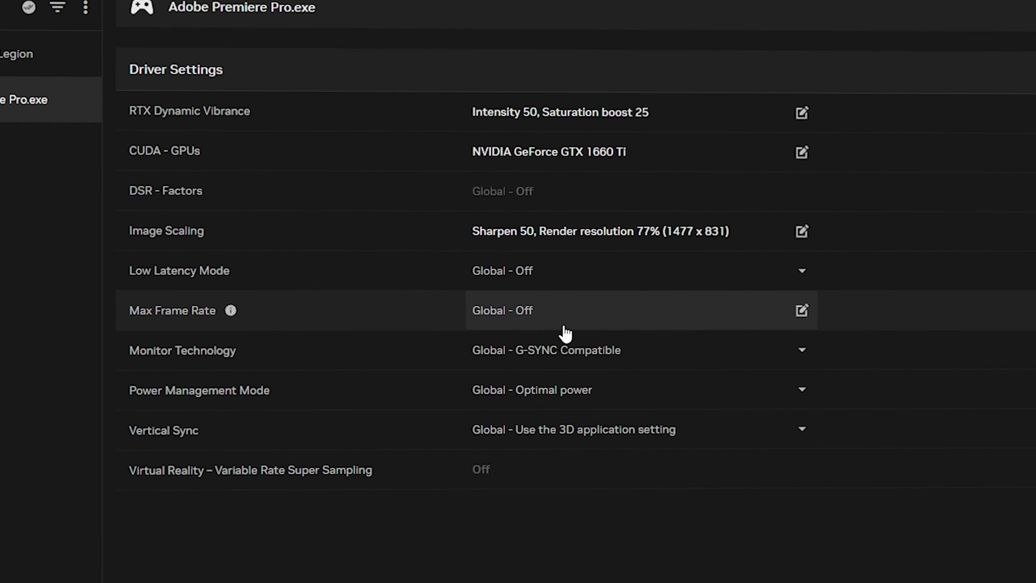
click(566, 319)
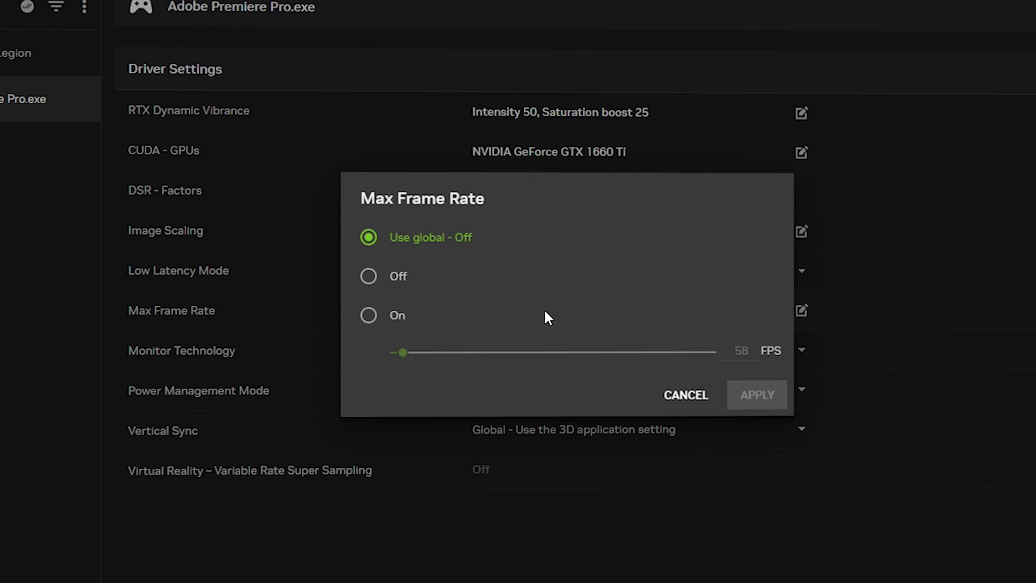
click(373, 318)
drag(403, 354, 779, 365)
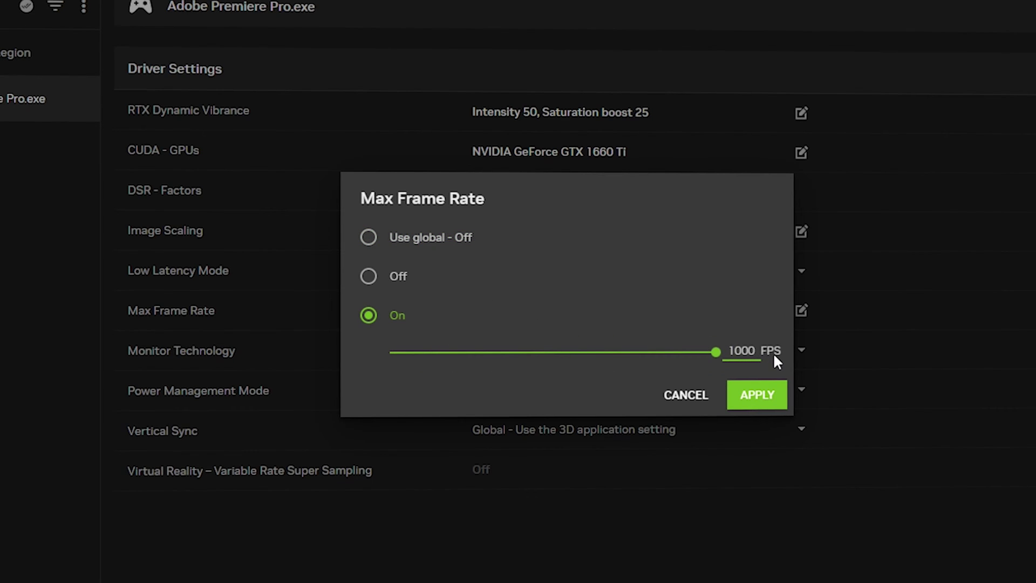
click(774, 409)
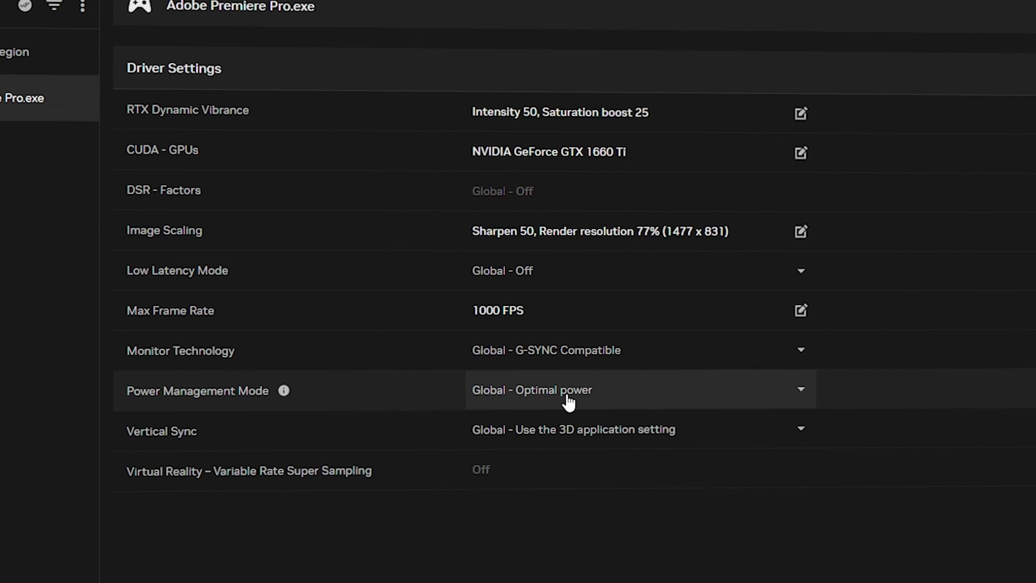
Step: Set Power Management Mode to Prefer maximum performance and launch NVIDIA Control Panel from Settings
click(636, 395)
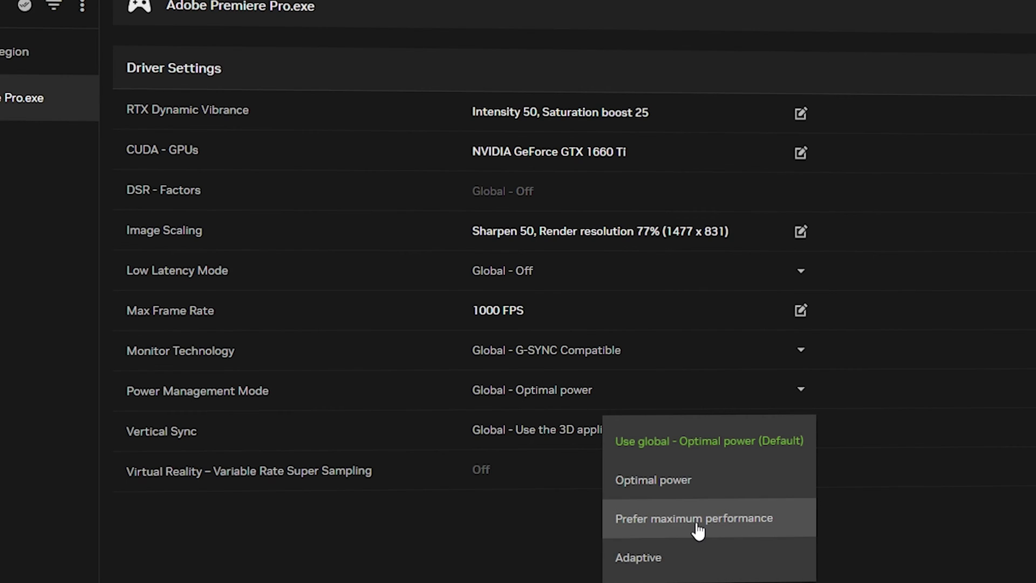
click(736, 521)
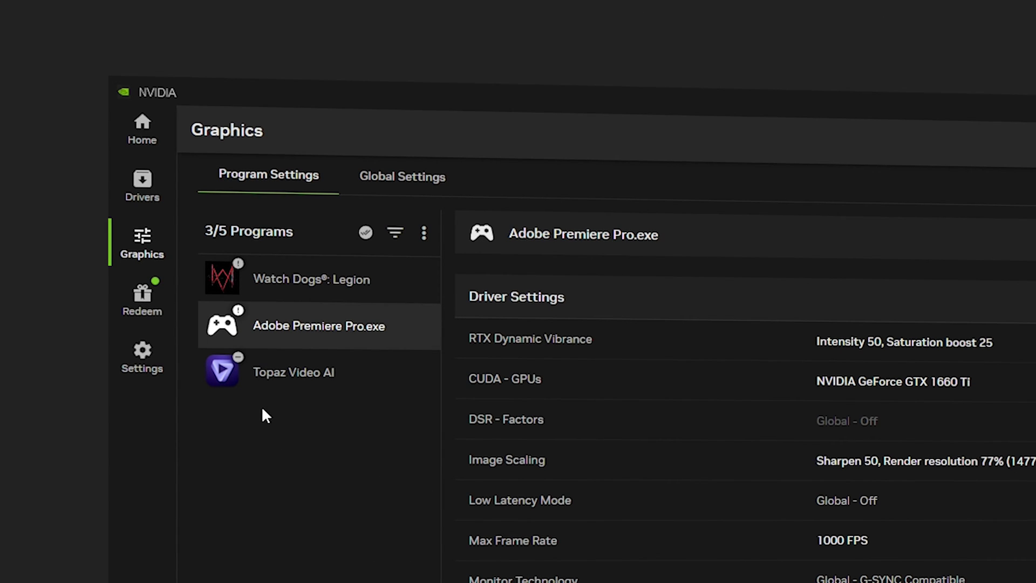
click(144, 368)
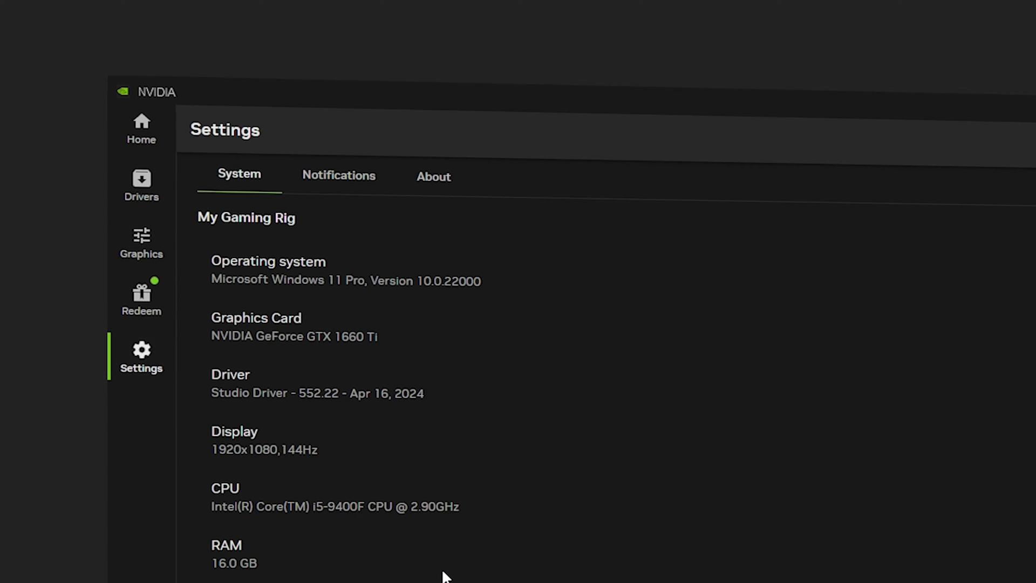
scroll(444, 576, down, 5)
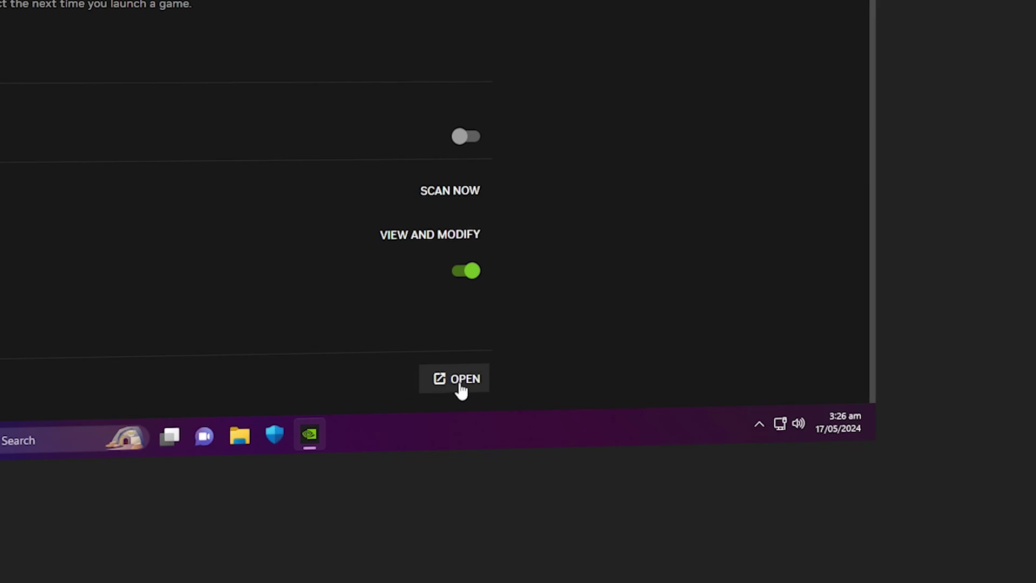
click(559, 384)
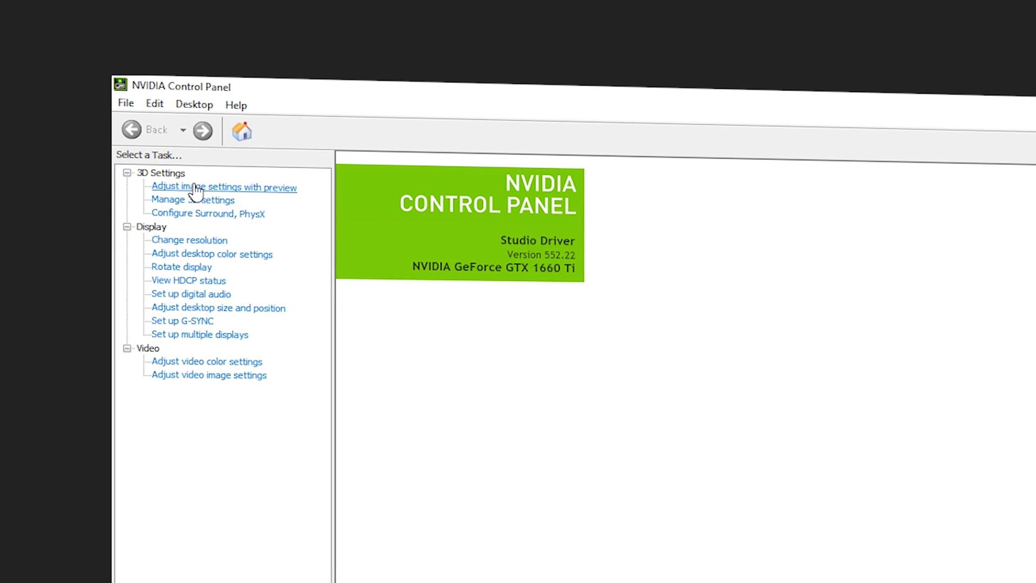
Step: Set the PhysX processor to NVIDIA GeForce GTX 1660 Ti on the Configure Surround, PhysX page
click(271, 197)
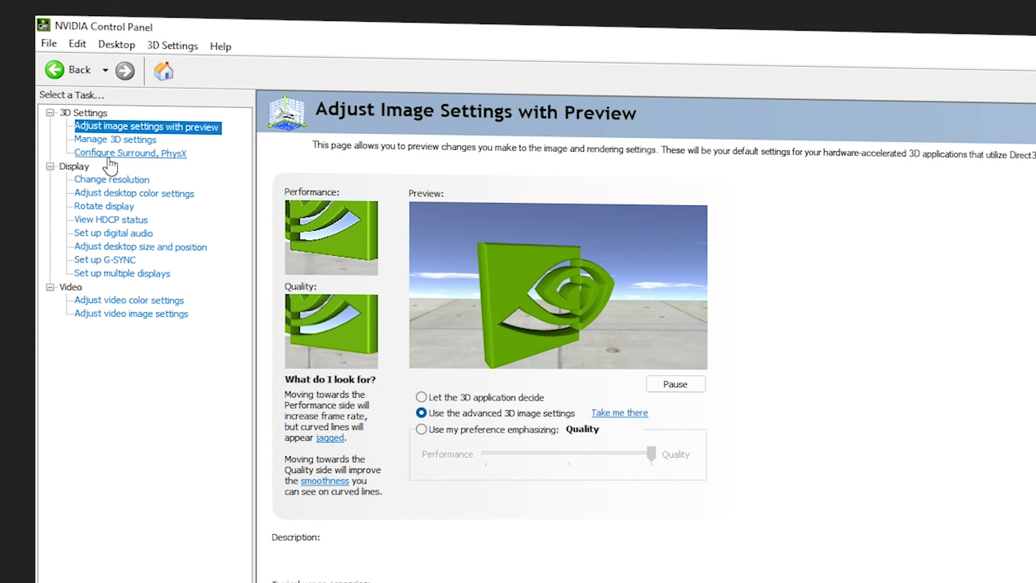
click(110, 156)
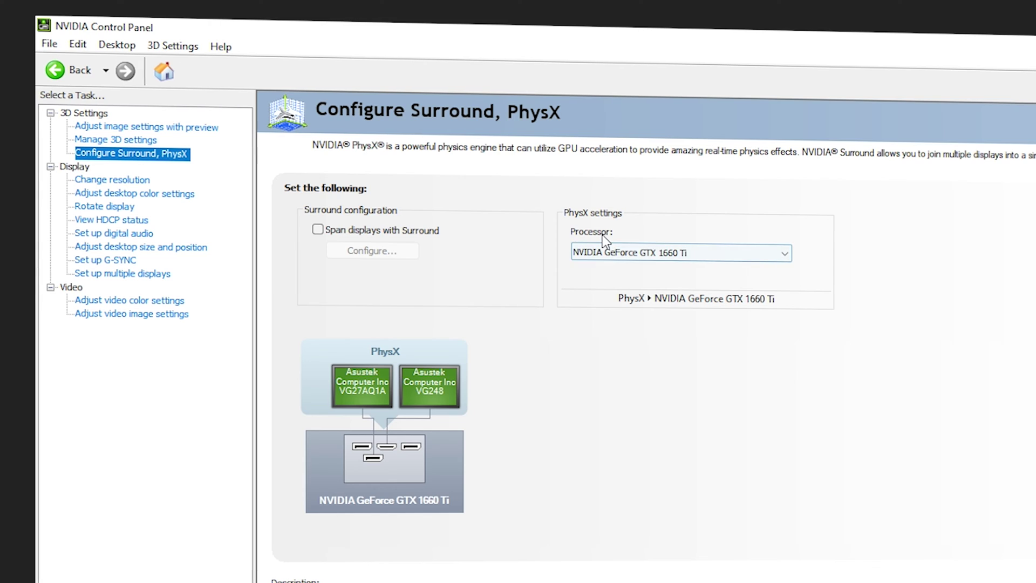
click(661, 260)
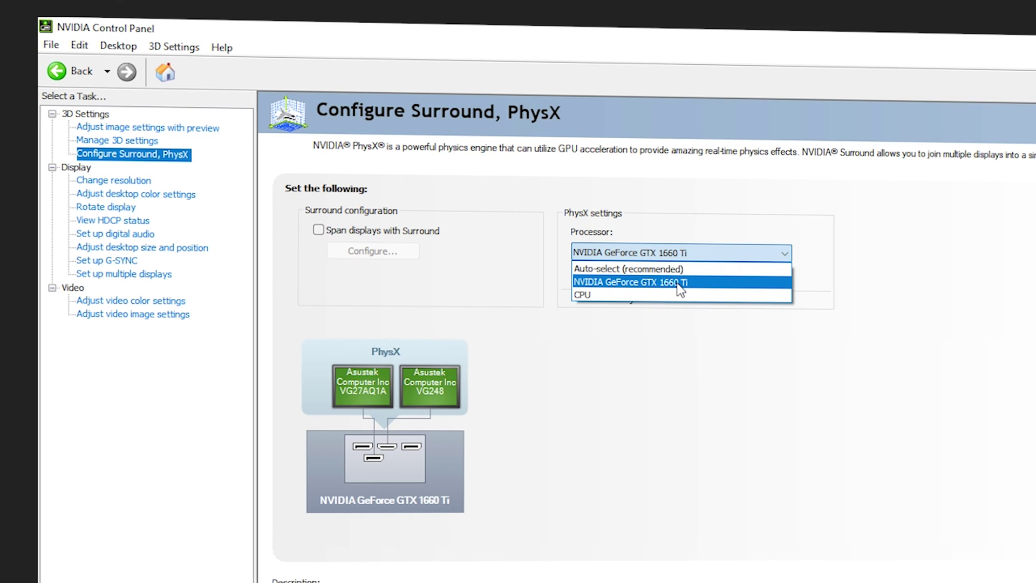
click(671, 281)
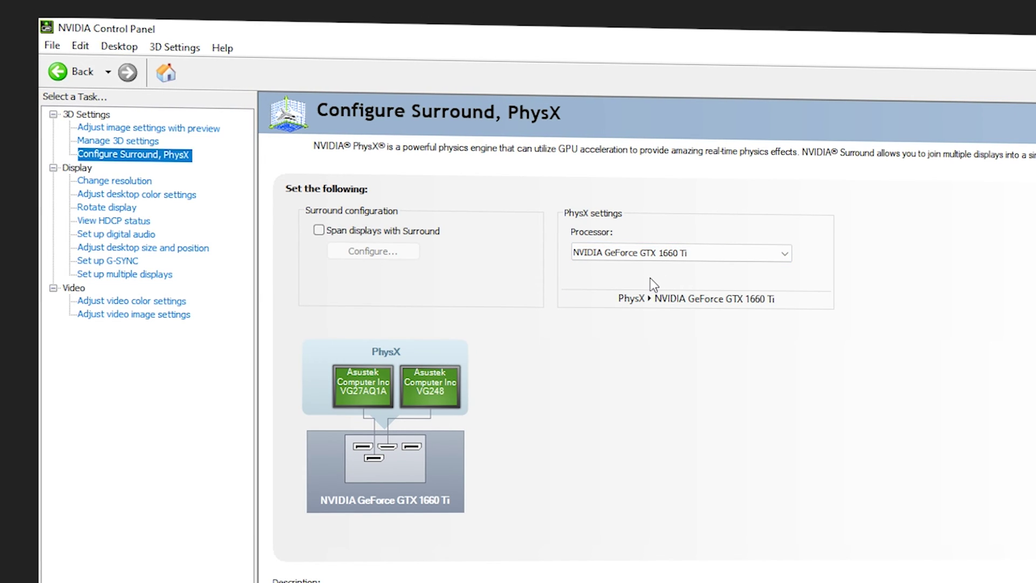
Step: In Manage 3D settings' Program Settings, select Adobe Premiere (adobe premiere pro.exe) to customize
click(138, 147)
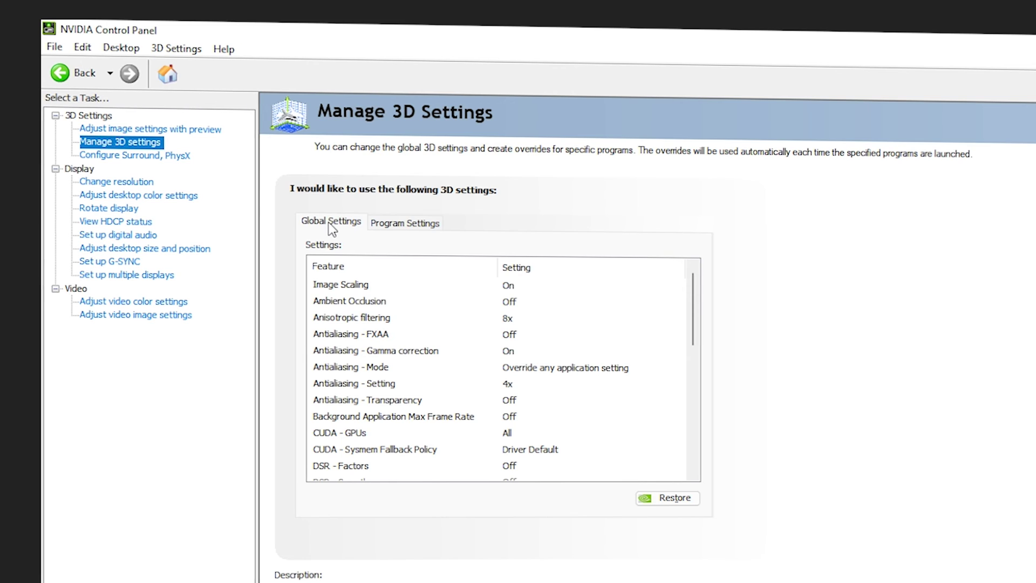
click(418, 226)
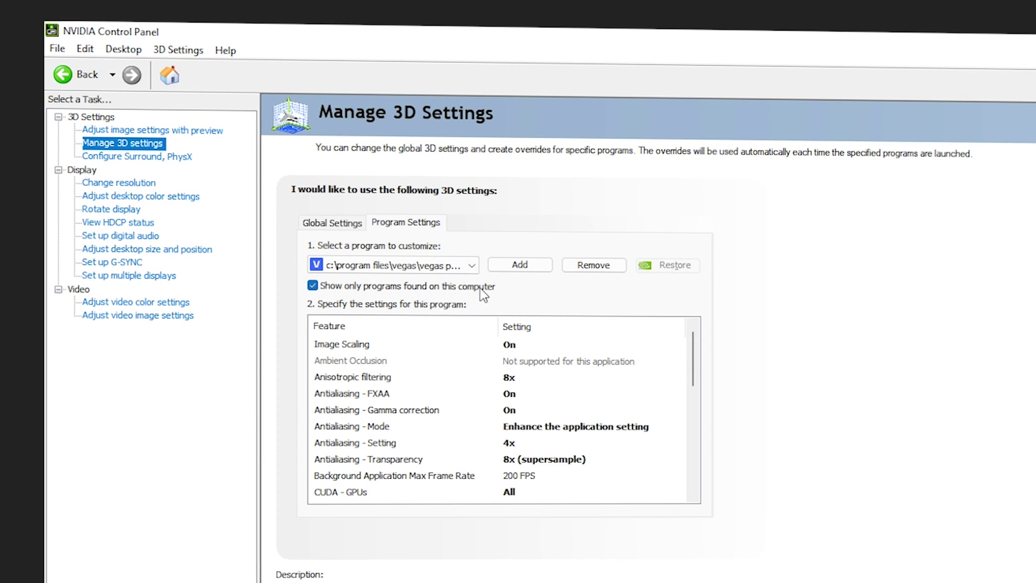
click(412, 266)
scroll(430, 461, up, 3)
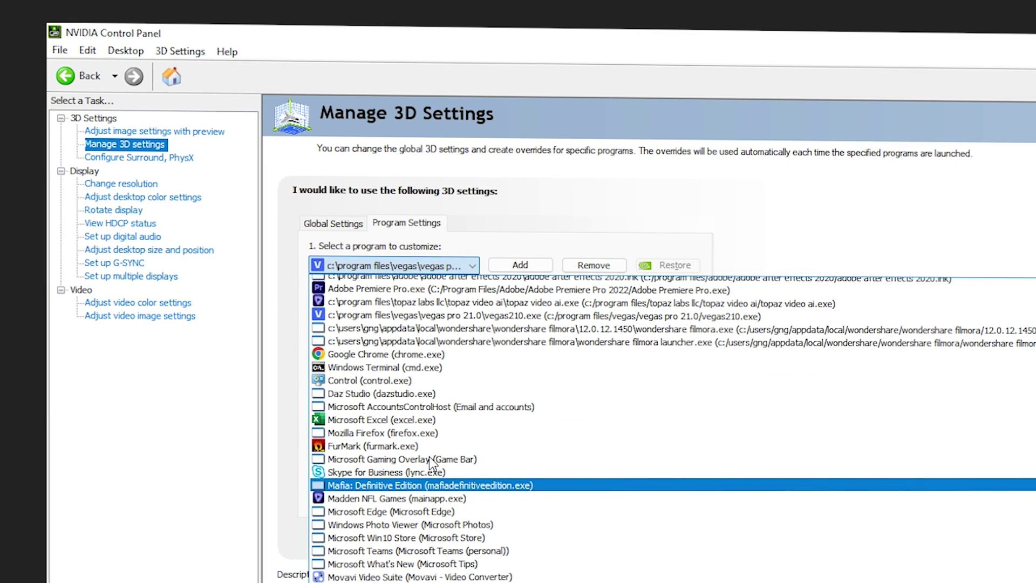
click(415, 270)
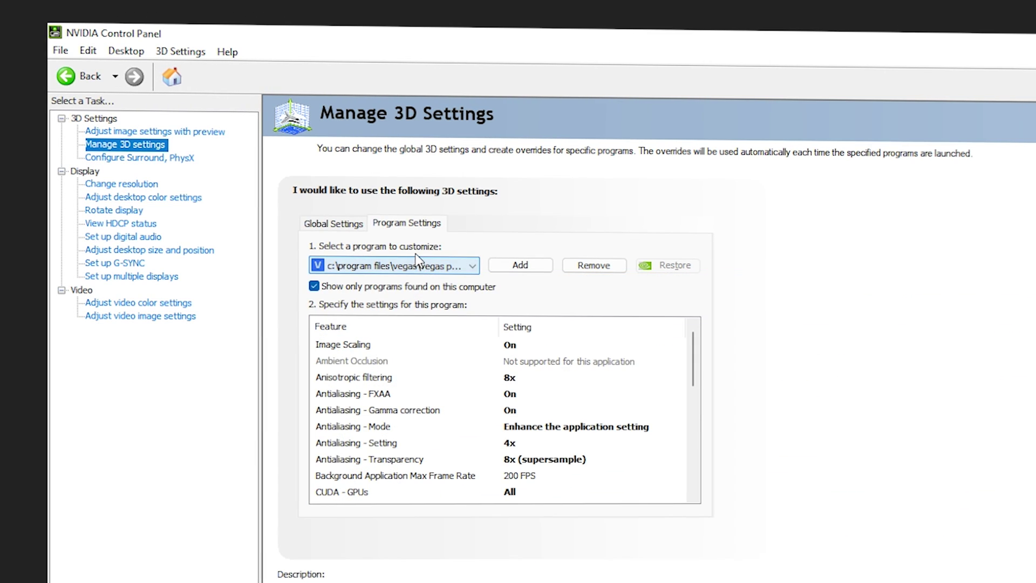
click(407, 272)
scroll(426, 404, up, 3)
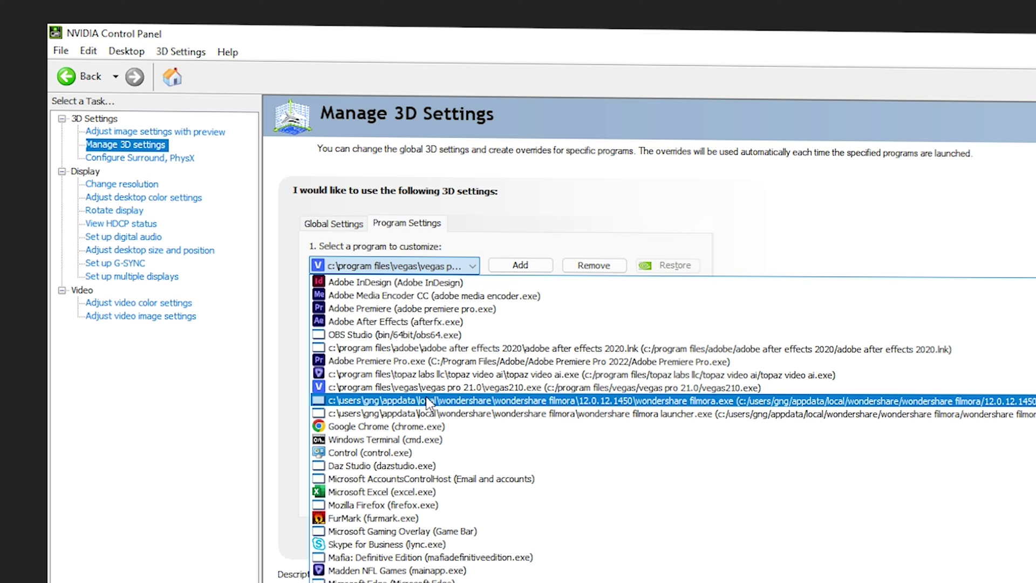
click(491, 310)
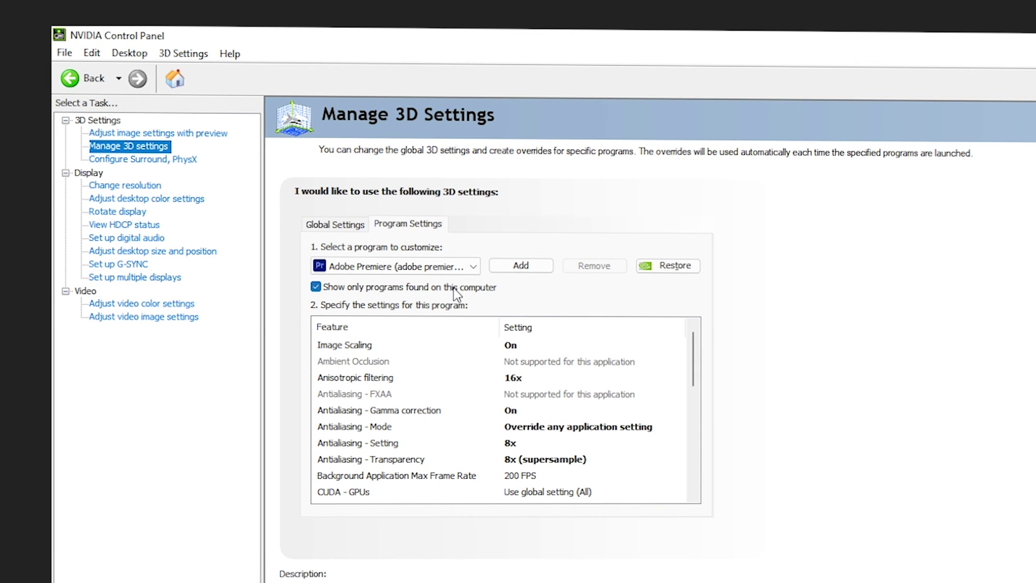
Step: Start adding a program and pick Adobe Premiere Pro 2022 from the Add list
click(528, 270)
scroll(815, 376, down, 4)
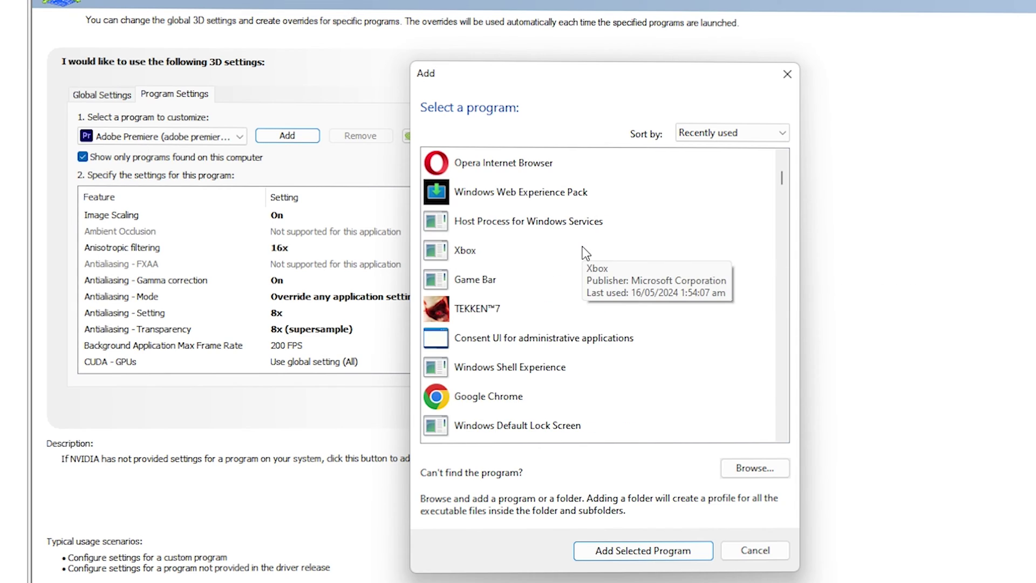
scroll(583, 246, down, 8)
scroll(586, 247, up, 1)
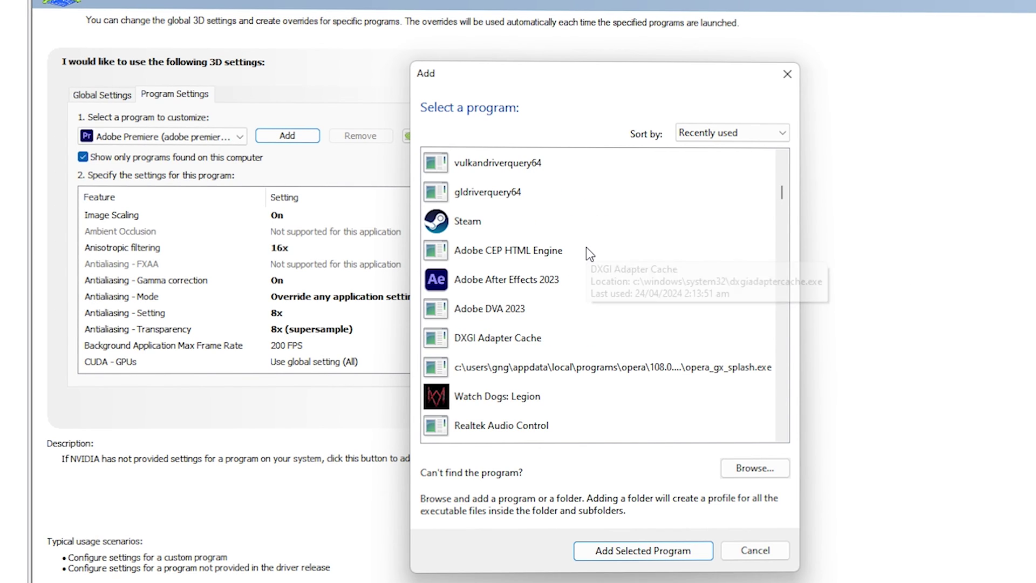
scroll(586, 248, down, 3)
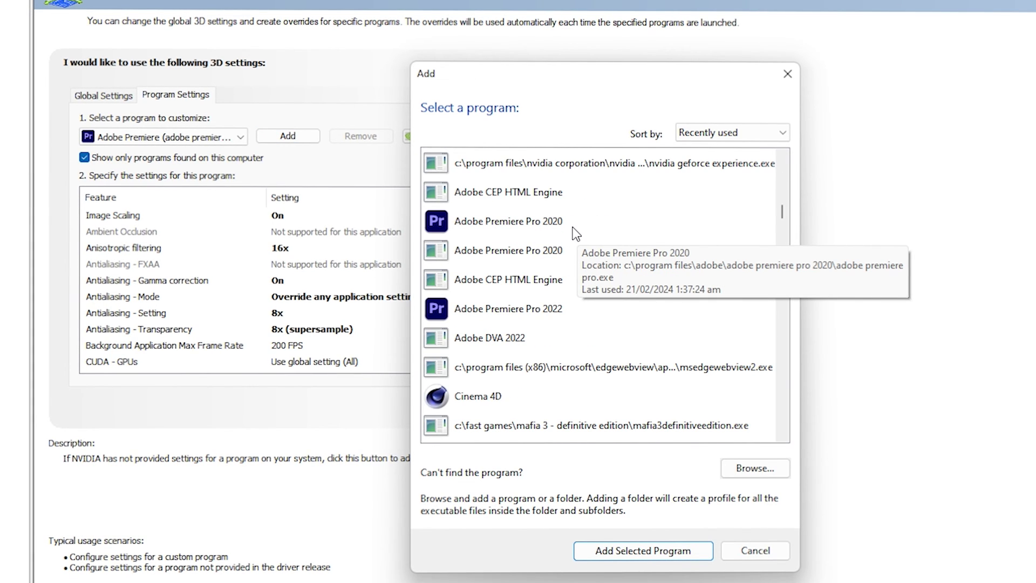
click(532, 308)
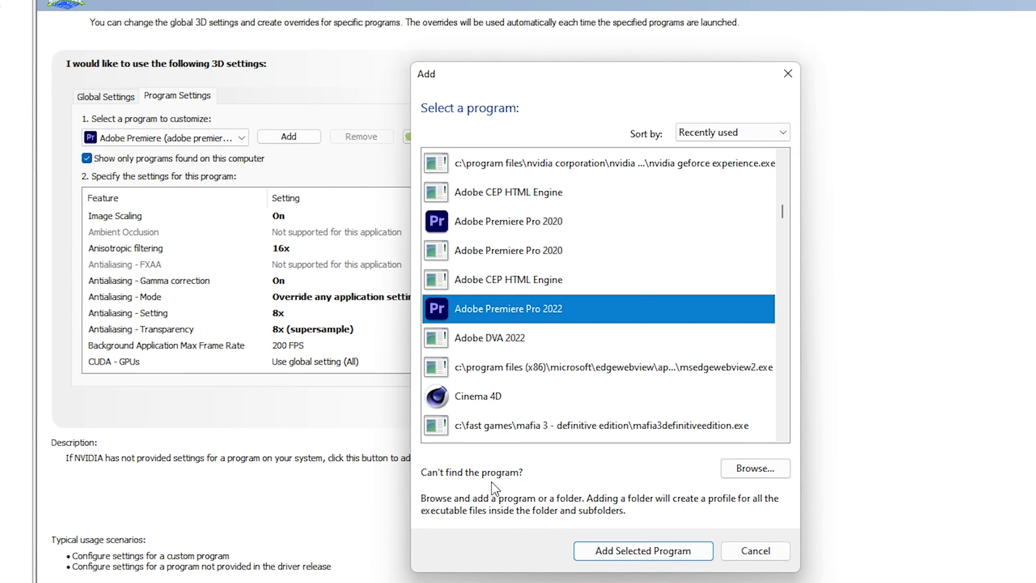
Step: Add the Adobe Premiere Pro executable from C:\Program Files\Adobe\Adobe Premiere Pro 2022
click(756, 469)
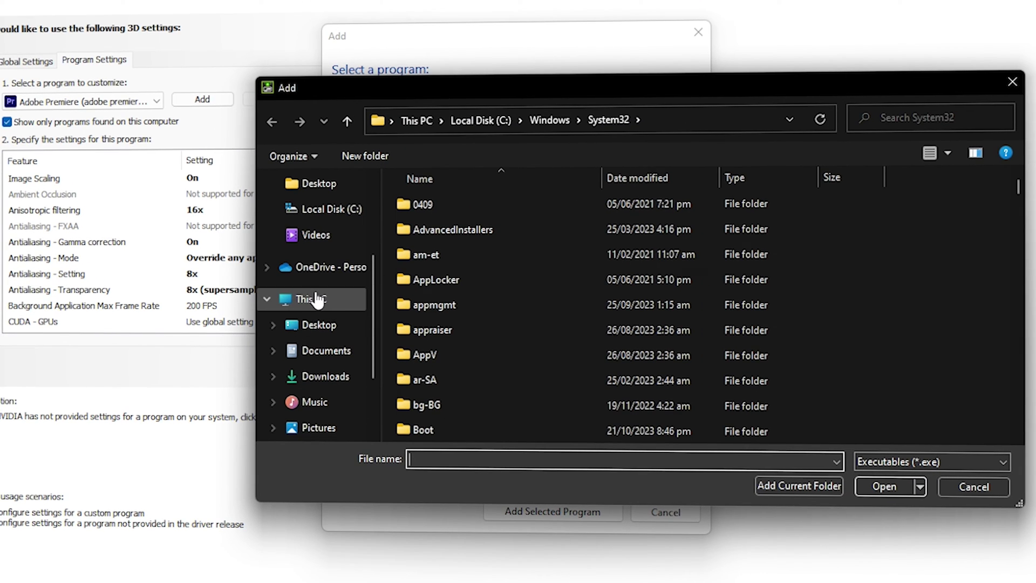
click(318, 300)
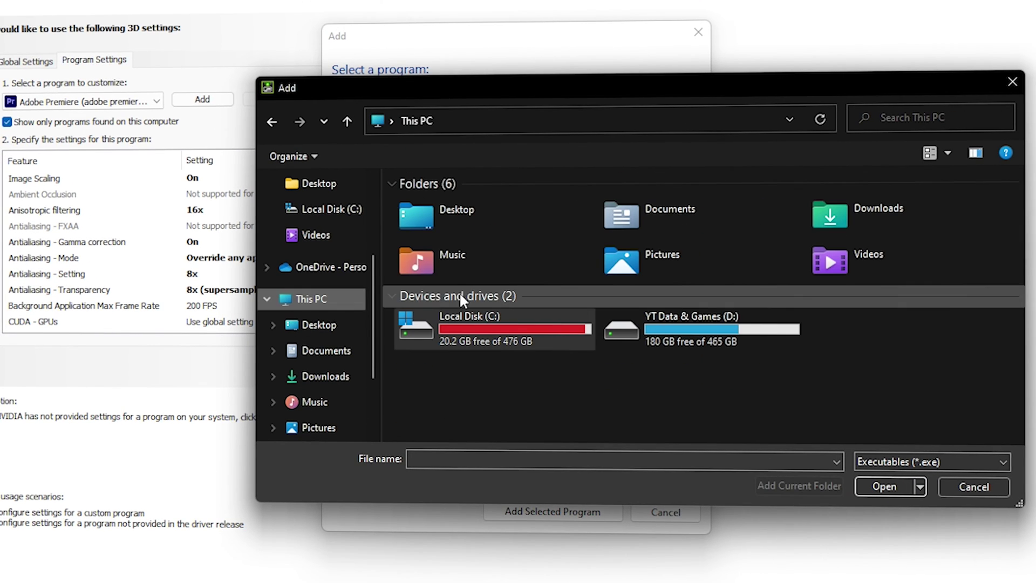
double_click(523, 337)
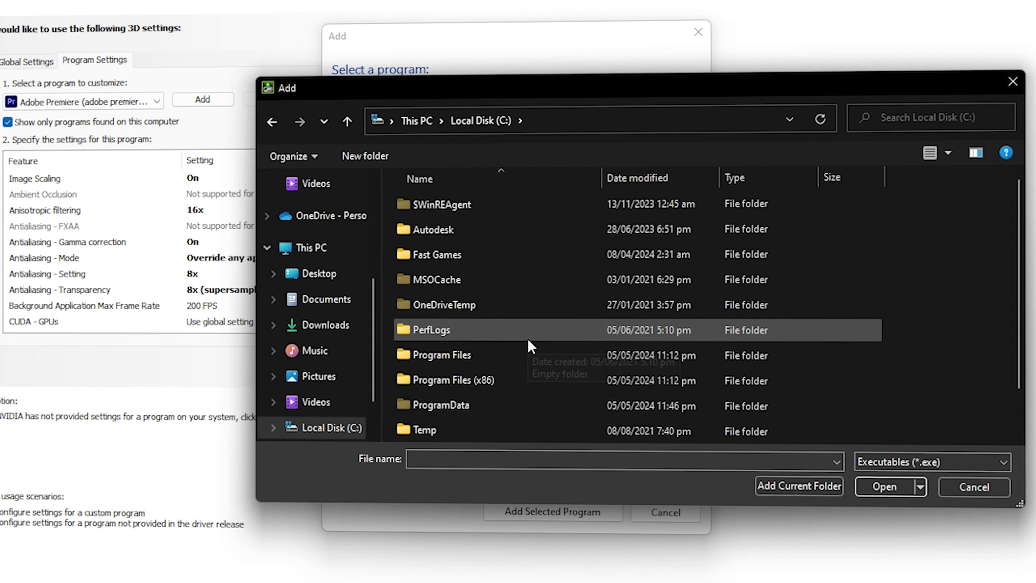
double_click(491, 355)
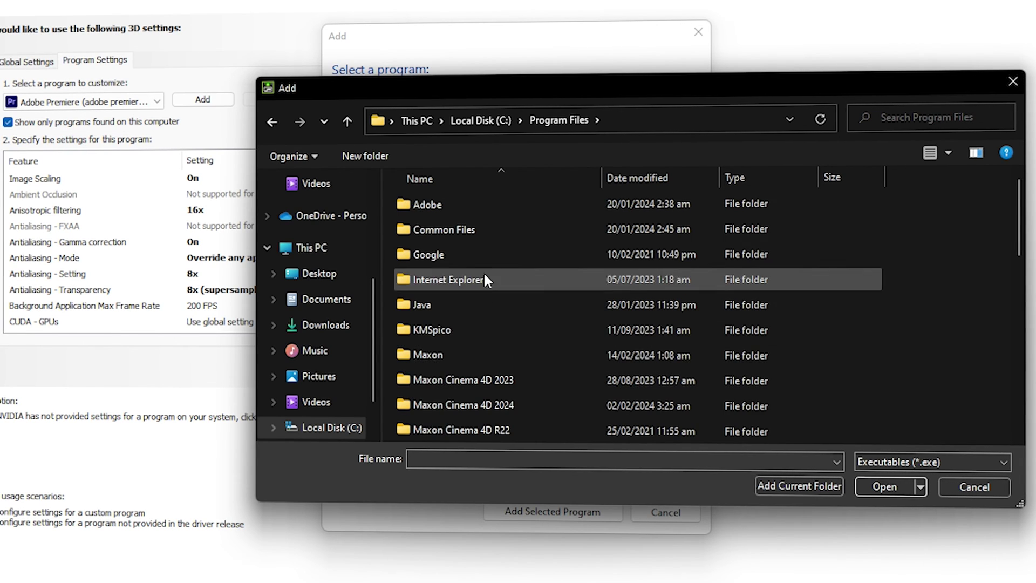
double_click(484, 203)
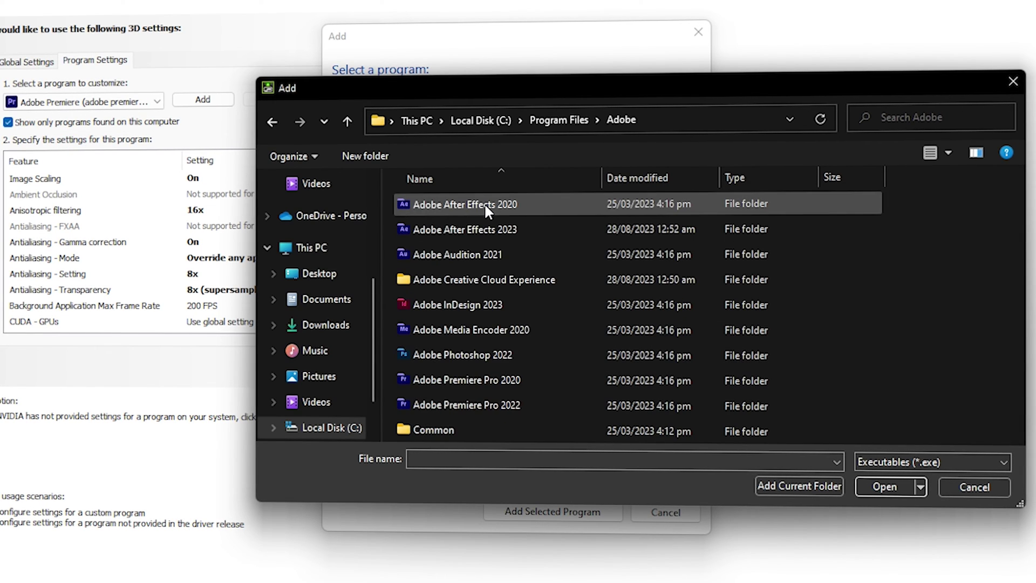
double_click(521, 403)
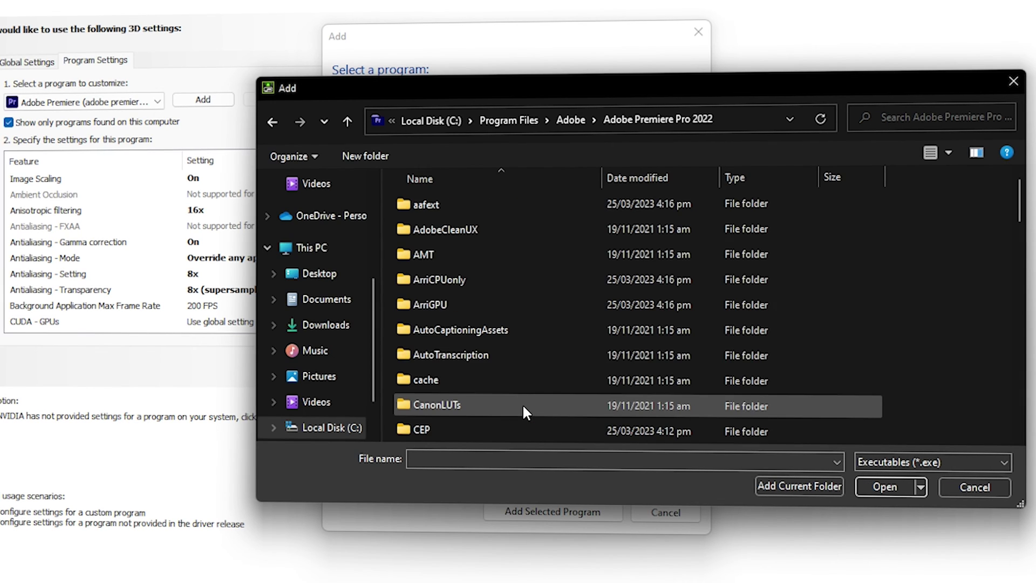
scroll(509, 367, down, 10)
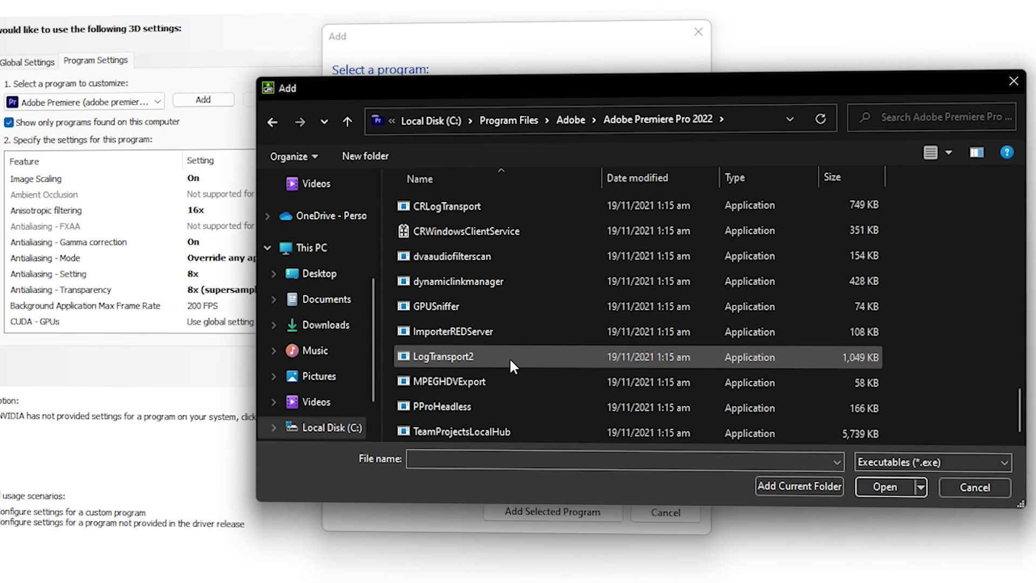
scroll(509, 357, up, 2)
click(504, 277)
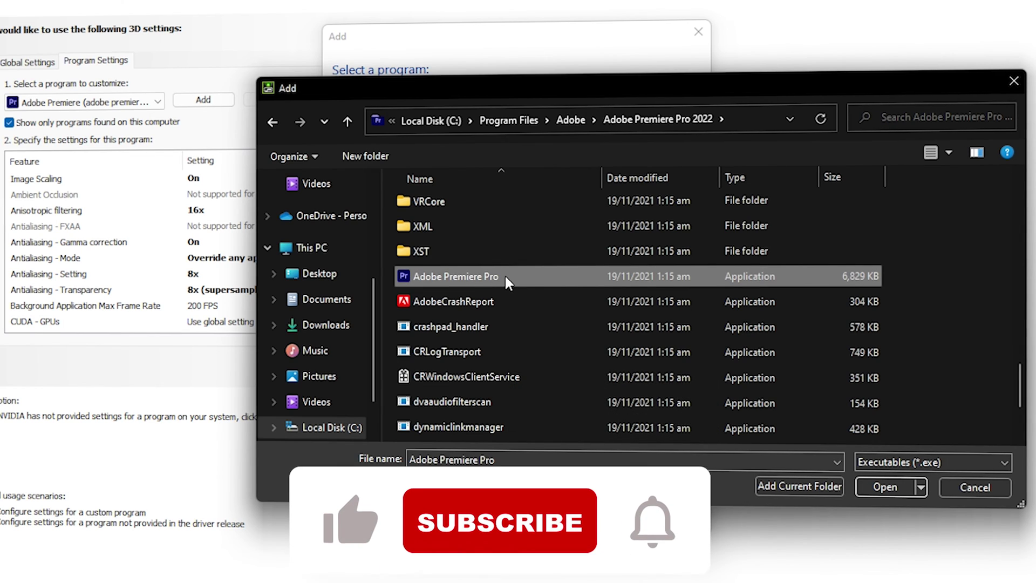
click(888, 484)
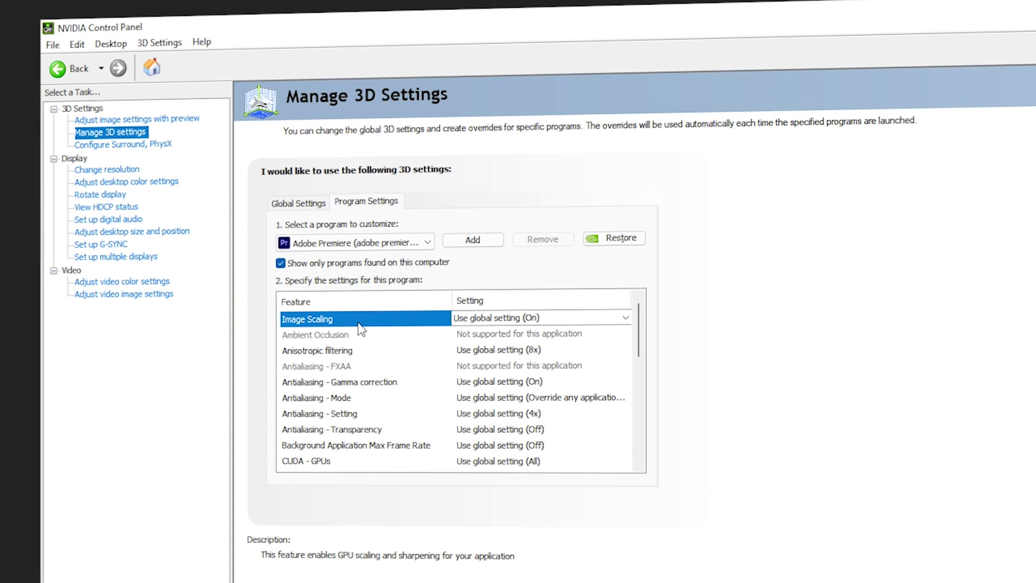
Step: Turn Image Scaling On for Adobe Premiere
click(502, 317)
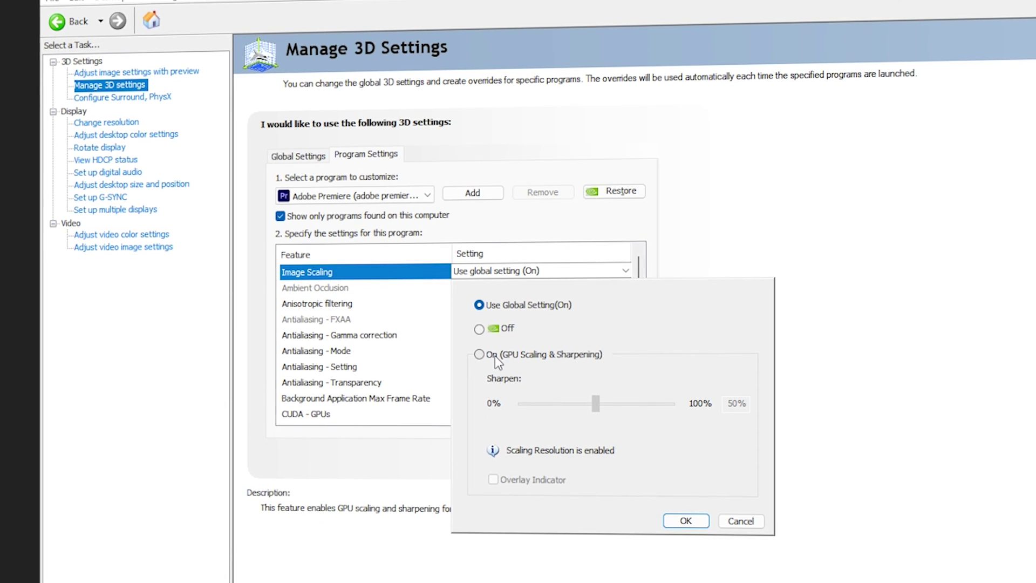
click(494, 356)
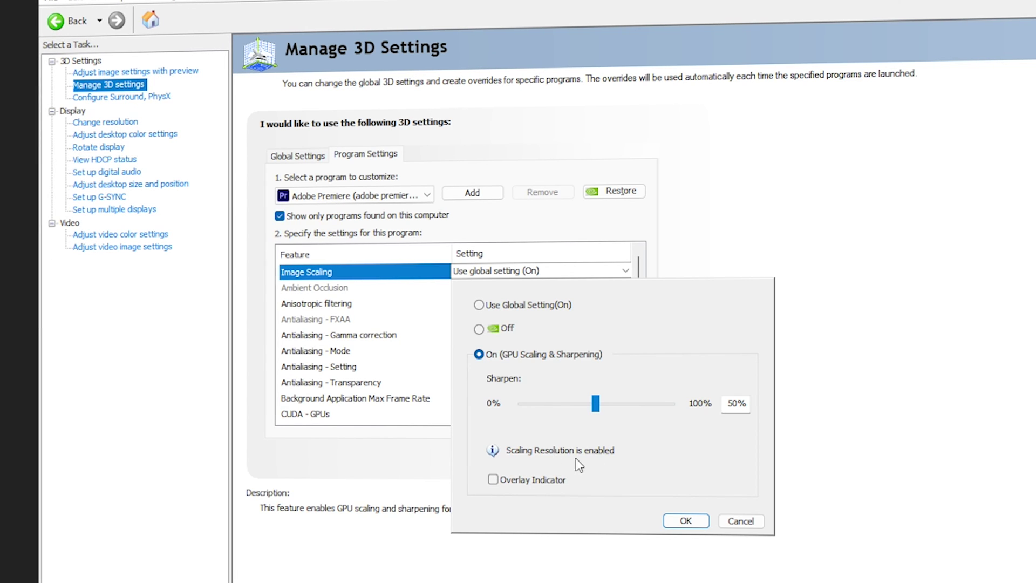
click(685, 521)
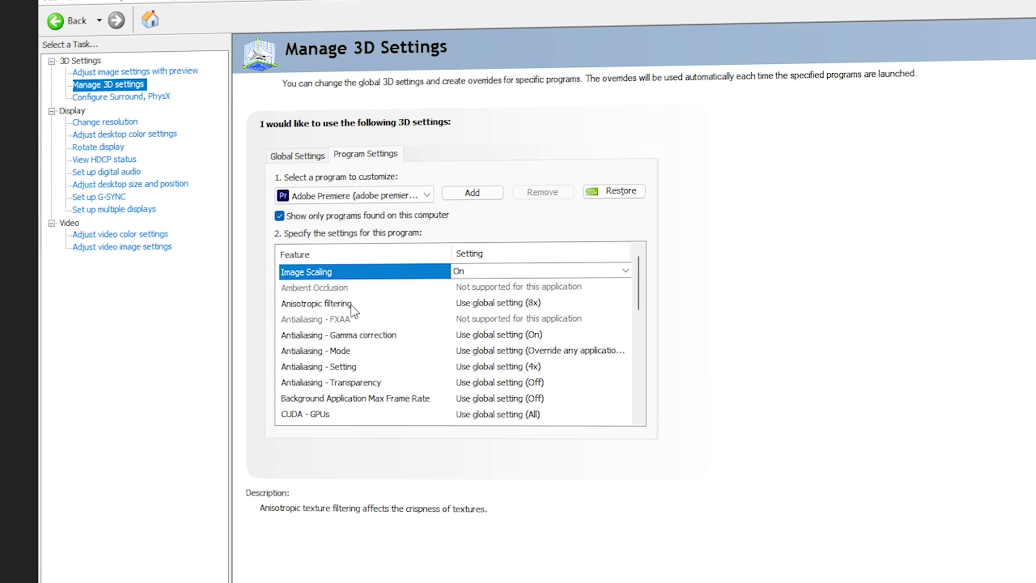
Step: Set anisotropic filtering to 8x and turn antialiasing gamma correction On
click(483, 304)
click(483, 304)
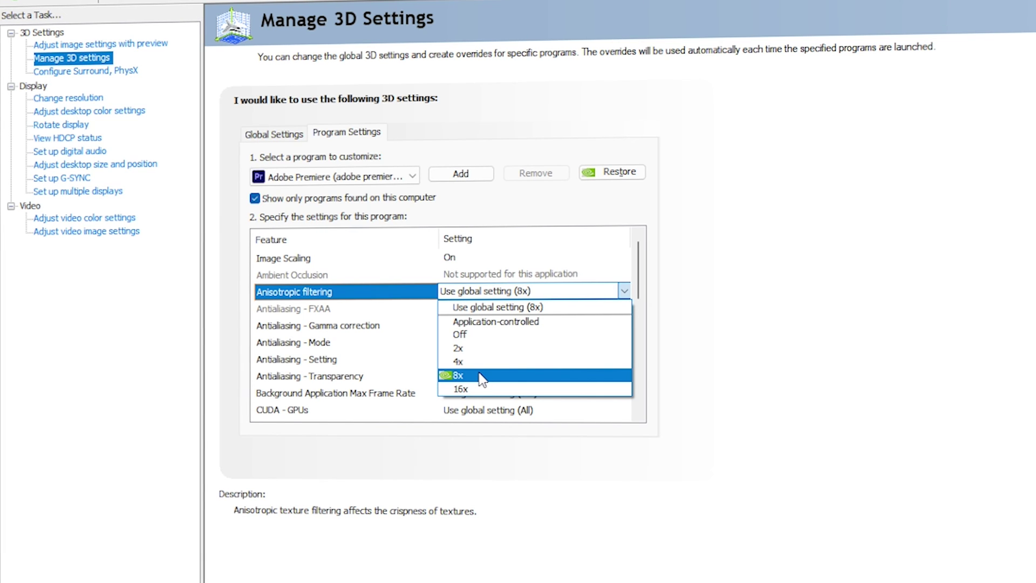
click(480, 376)
click(337, 325)
click(448, 326)
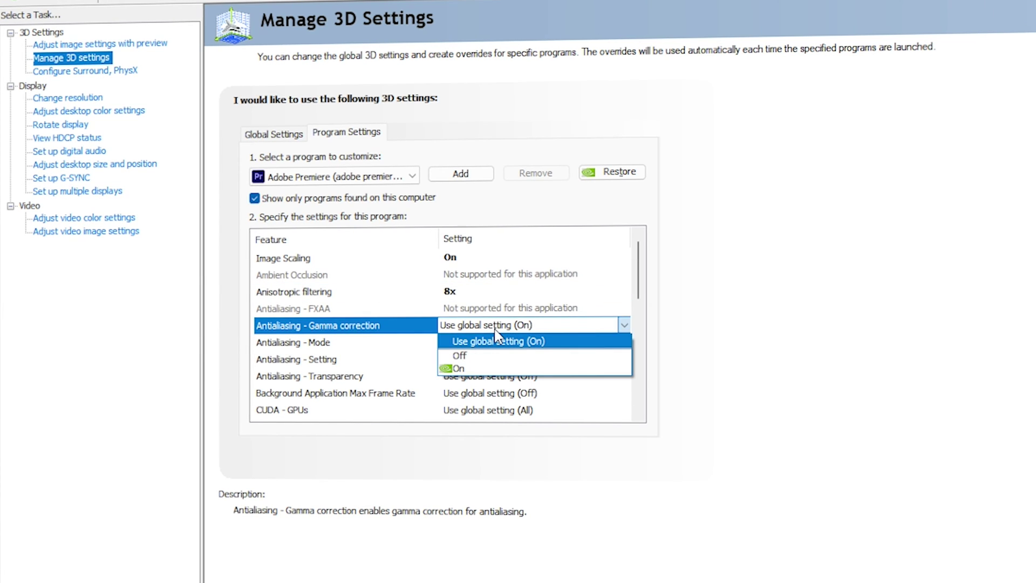
click(477, 369)
Step: Set antialiasing to Enhance the application setting at 8x, with 8x supersample transparency
click(432, 342)
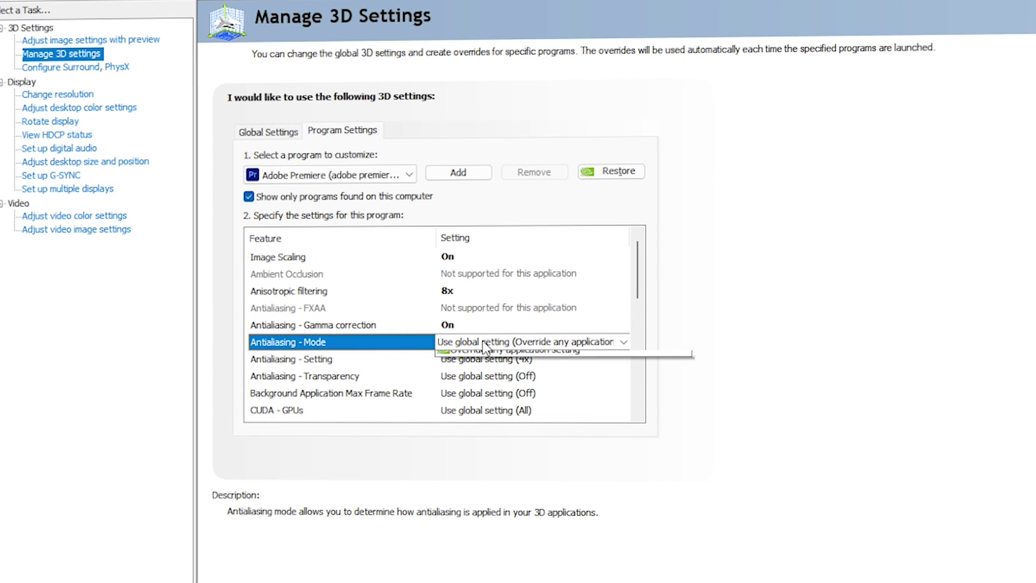
click(450, 343)
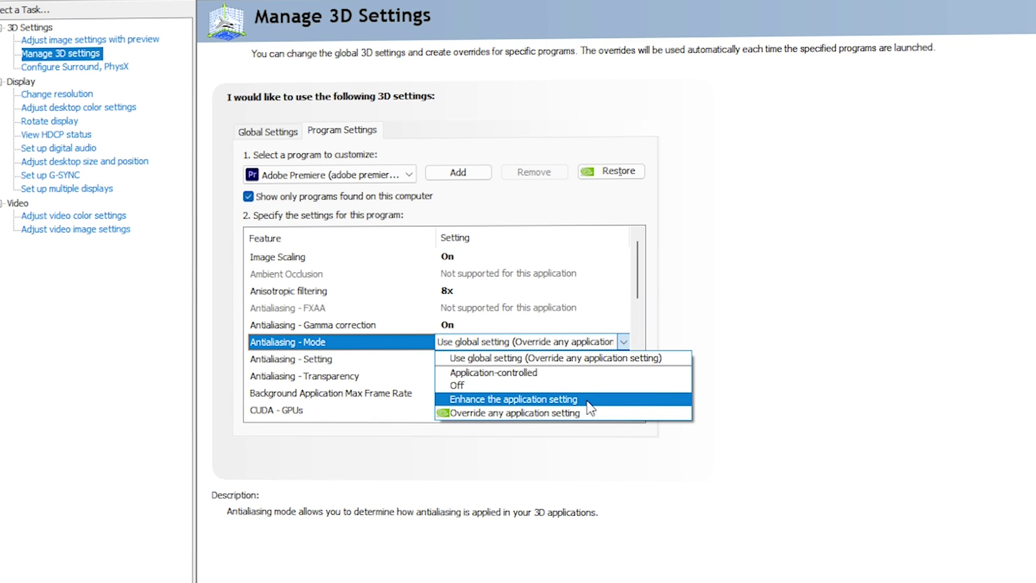
click(540, 399)
click(480, 358)
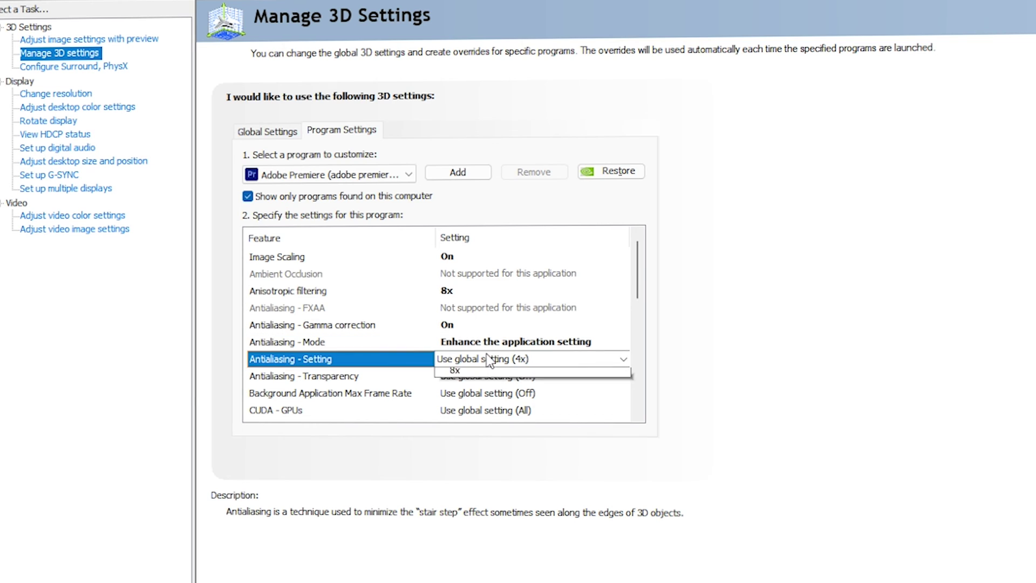
click(480, 359)
click(484, 416)
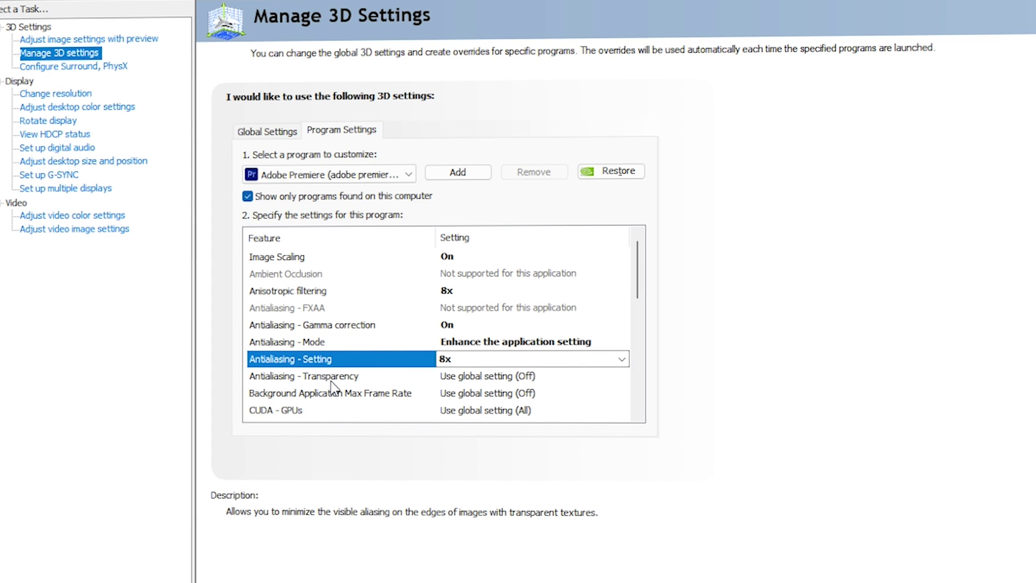
click(480, 376)
click(480, 376)
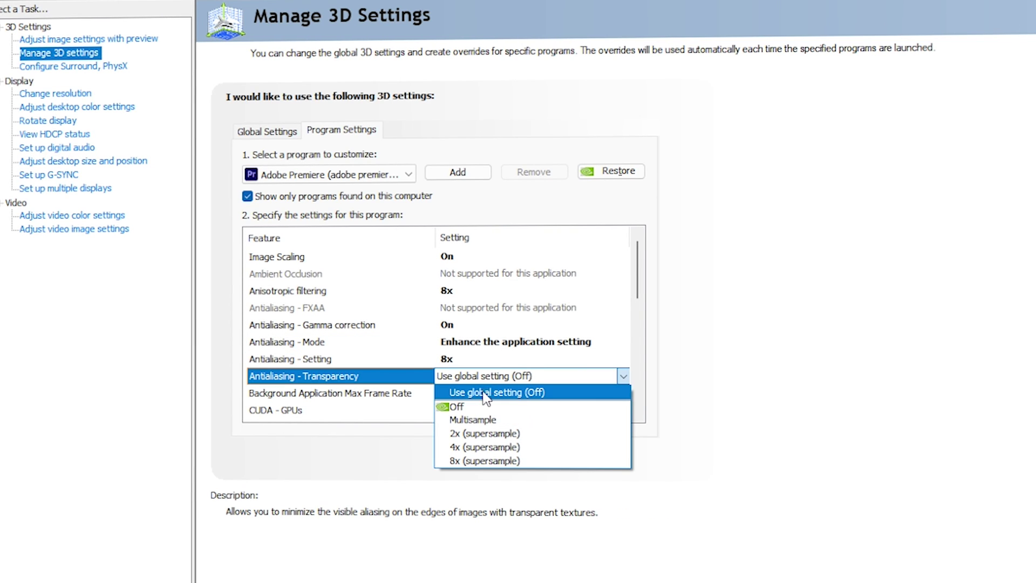
click(496, 462)
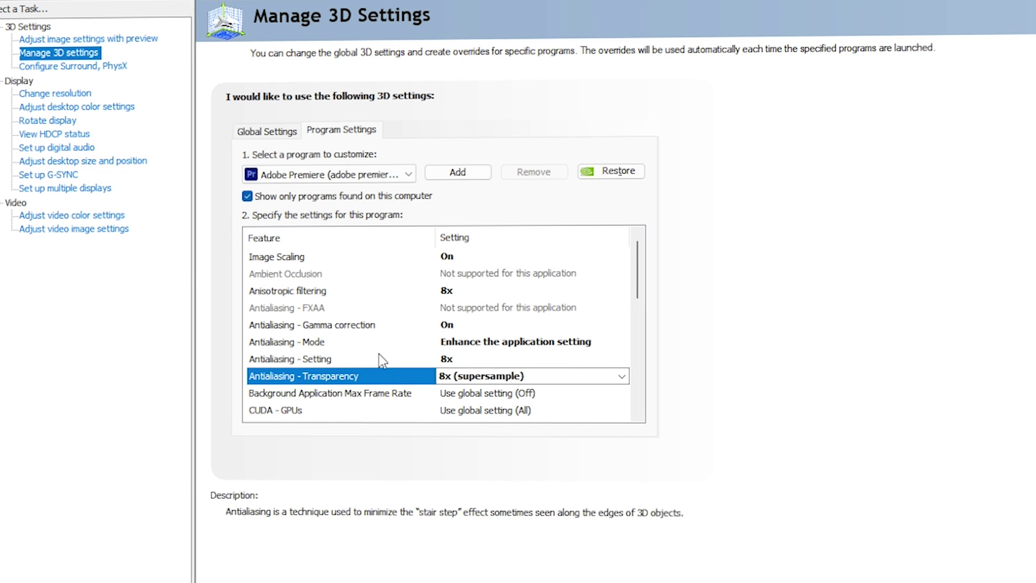
scroll(497, 346, down, 1)
click(497, 344)
click(497, 344)
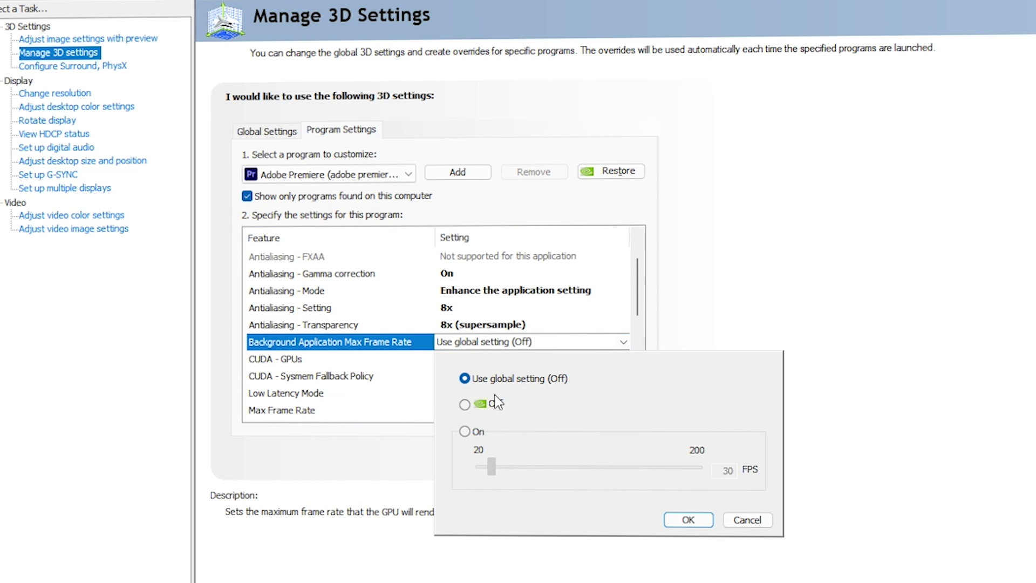
Step: Cap the background application max frame rate at 200 FPS
click(473, 432)
drag(493, 465, 697, 467)
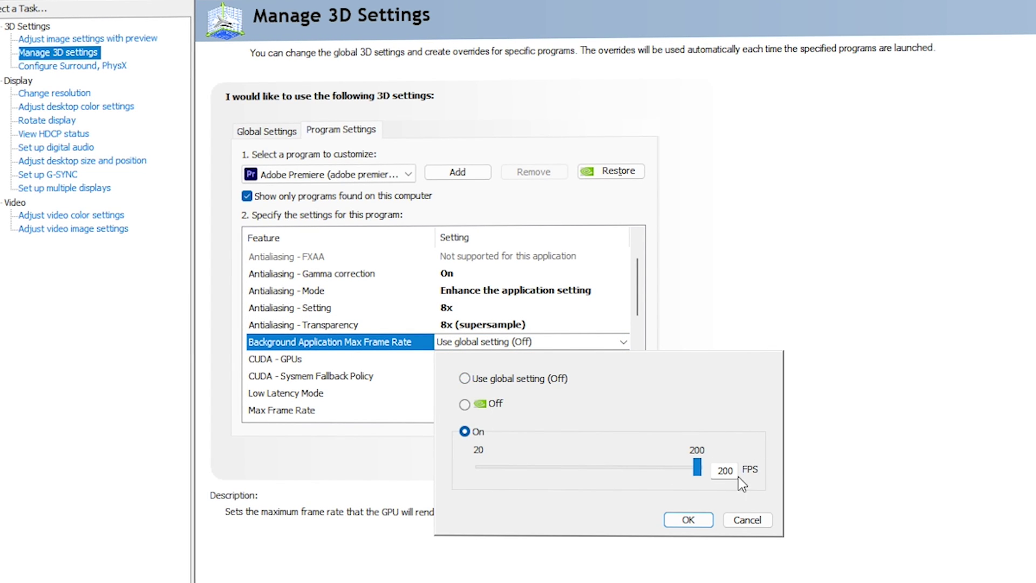
click(688, 519)
Step: Set CUDA - GPUs to the GTX 1660 Ti and sysmem fallback policy to Driver Default
click(295, 361)
click(485, 361)
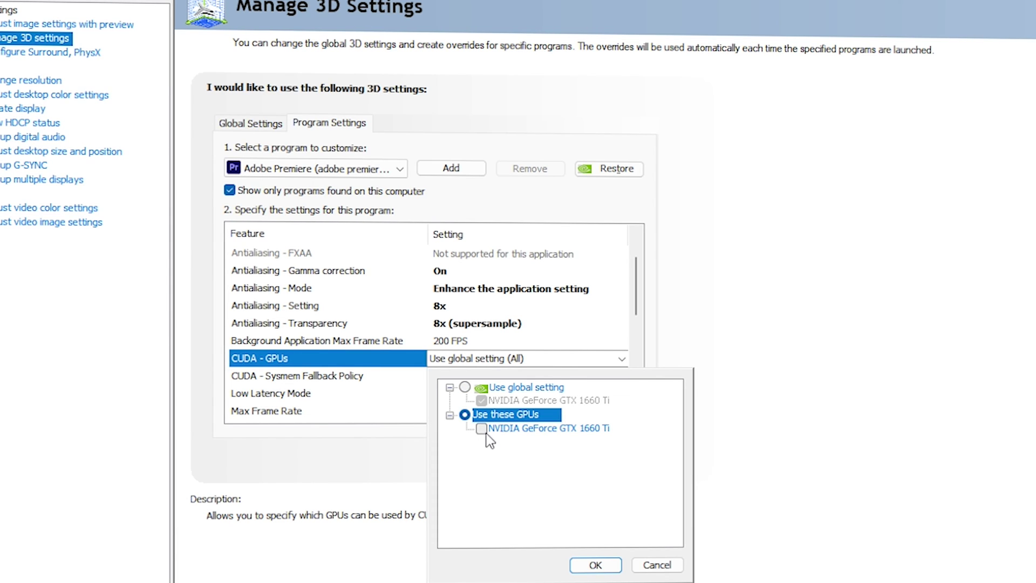
click(482, 429)
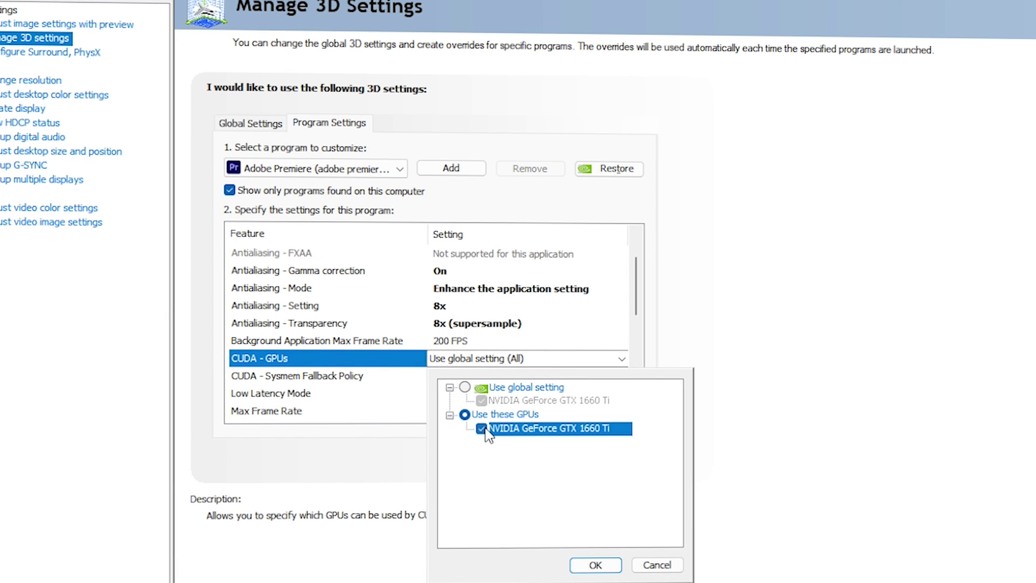
click(595, 565)
click(277, 376)
click(492, 376)
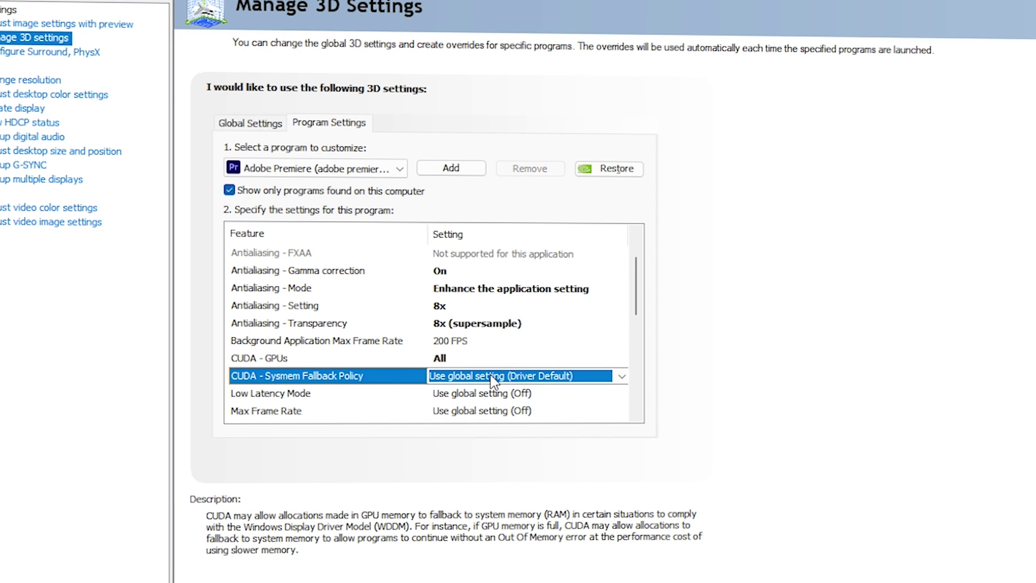
click(468, 407)
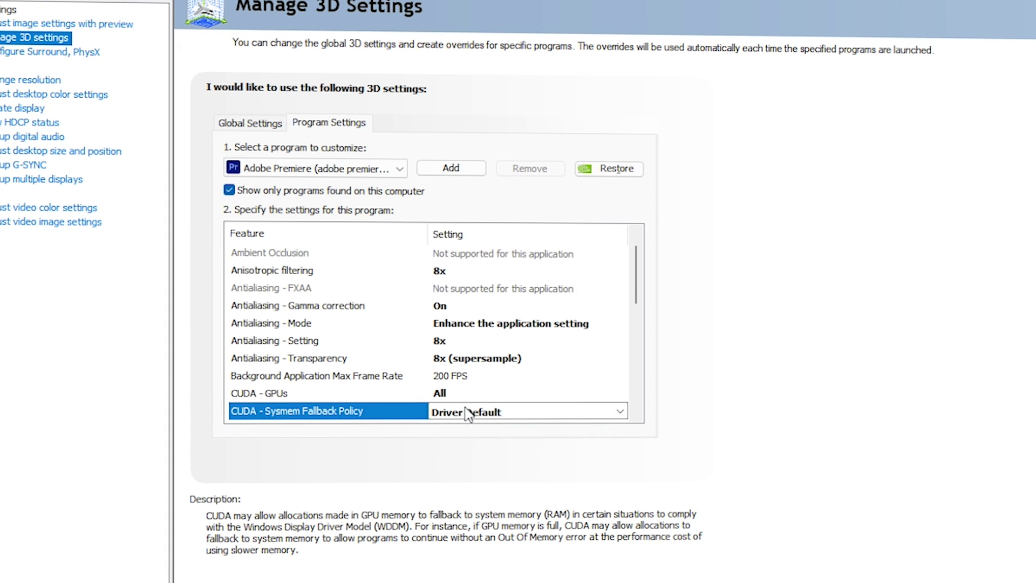
Step: Turn Max Frame Rate On and set it to 1000 FPS
scroll(378, 351, down, 2)
click(315, 323)
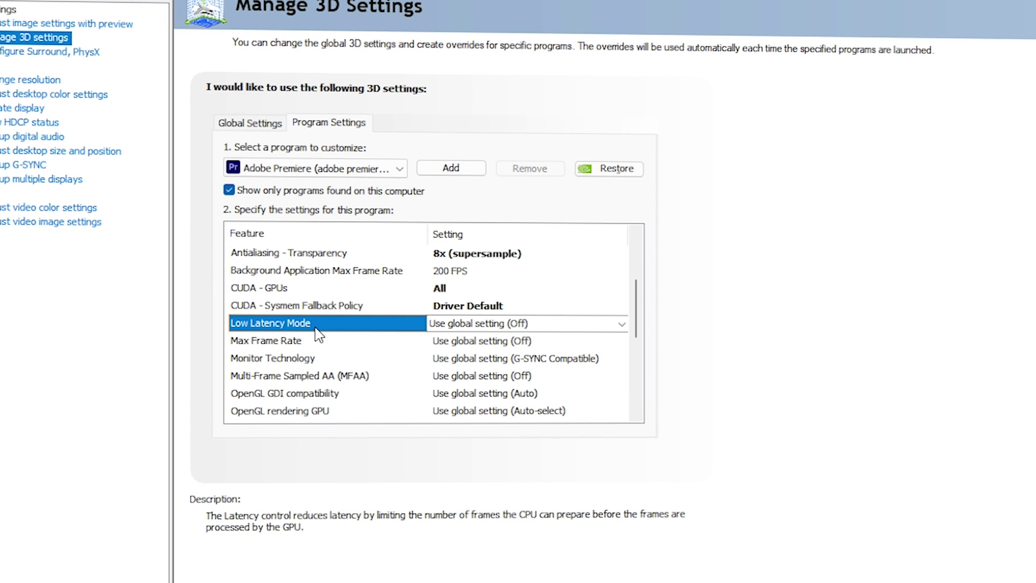
click(293, 342)
click(504, 342)
click(469, 433)
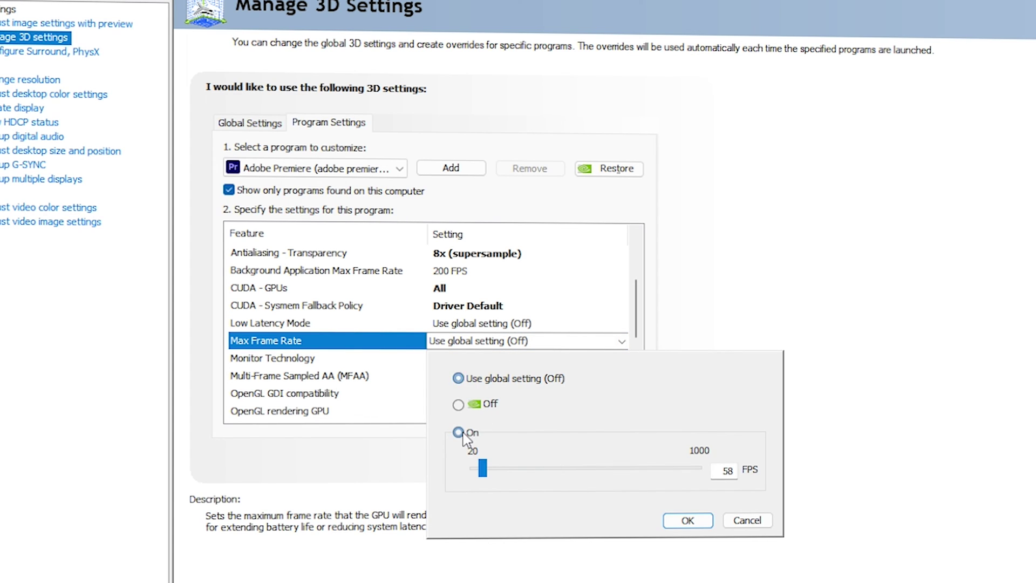
drag(482, 468, 787, 473)
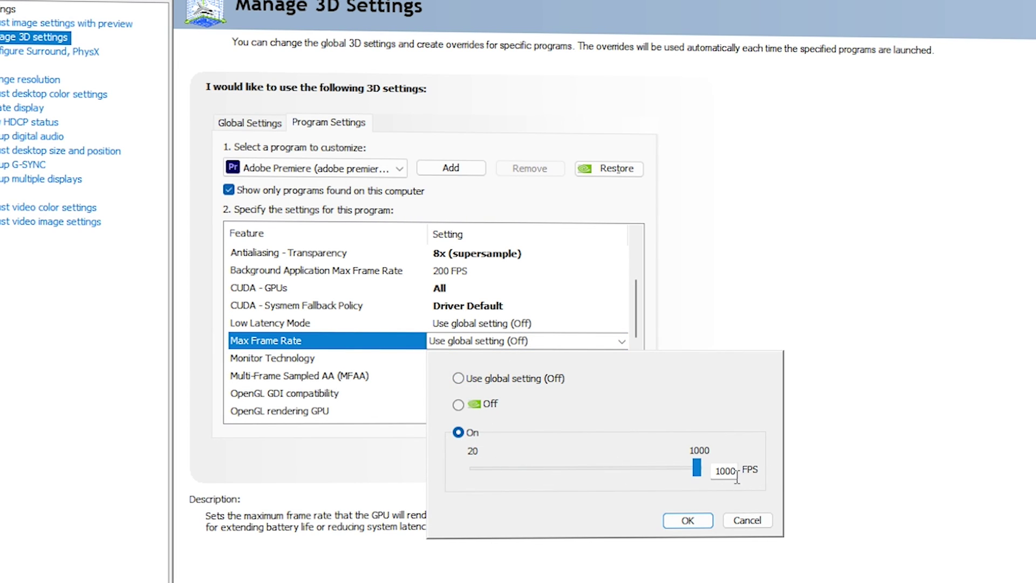
click(688, 520)
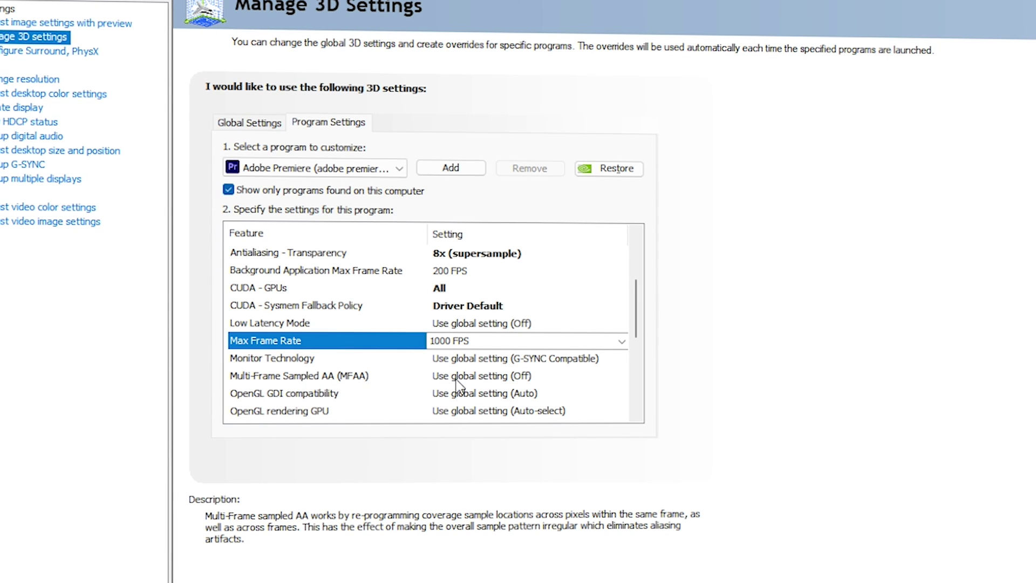
click(474, 377)
Step: Turn Multi-Frame Sampled AA On and set OpenGL GDI compatibility to Prefer performance
click(477, 421)
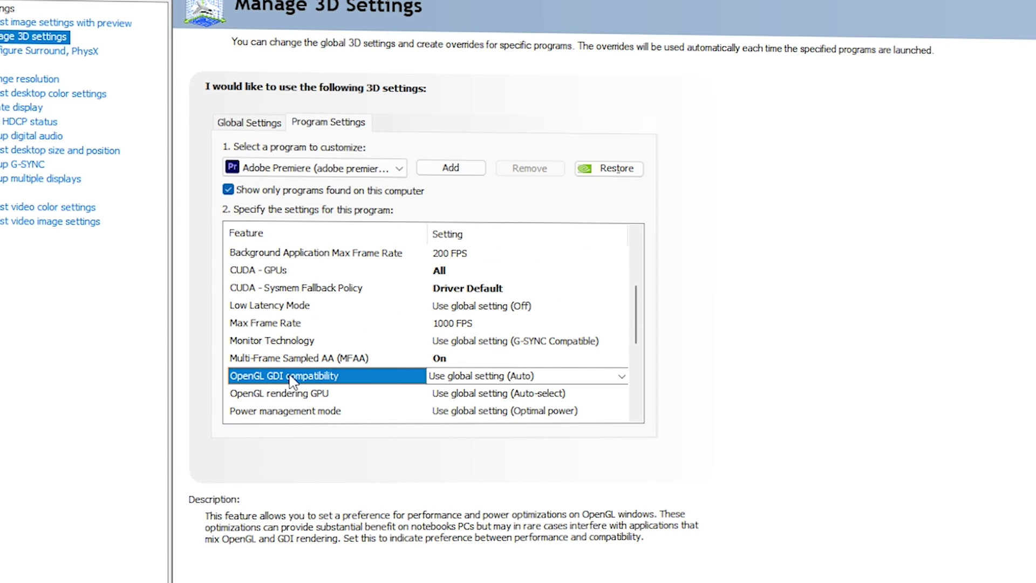
click(490, 377)
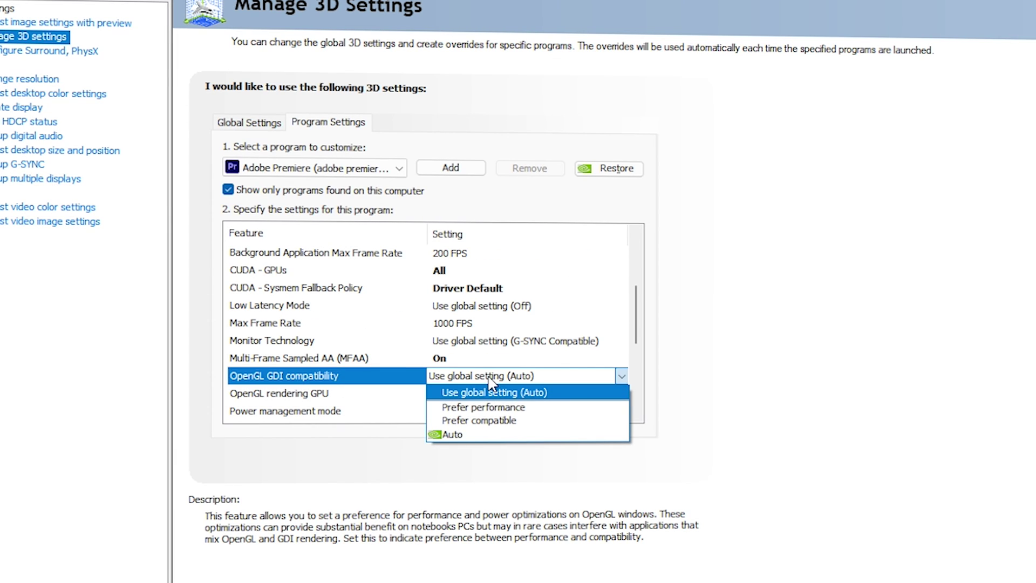
click(505, 409)
Step: Set the OpenGL rendering GPU to the GeForce GTX 1660 Ti
scroll(370, 340, down, 3)
click(315, 273)
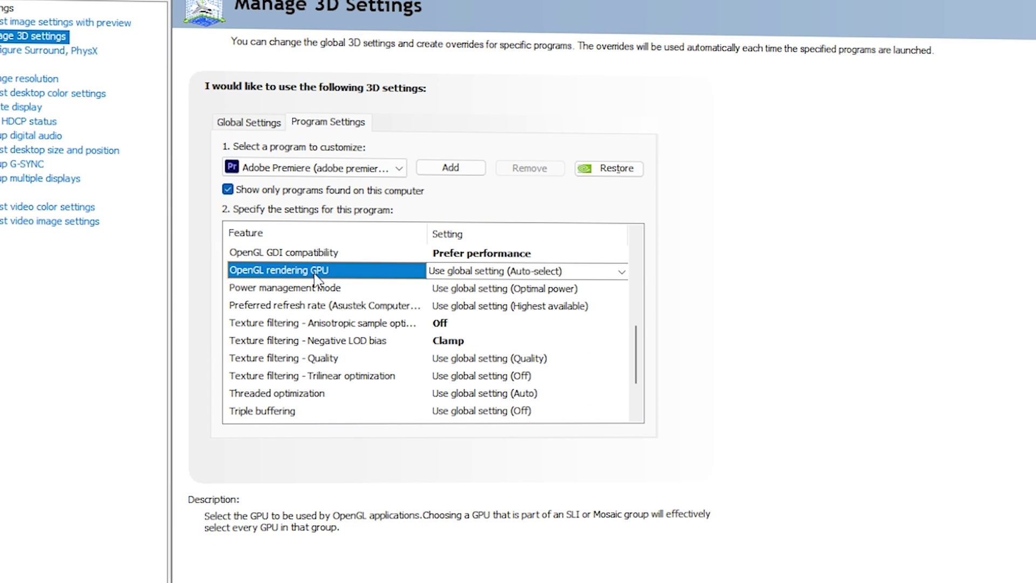
click(492, 275)
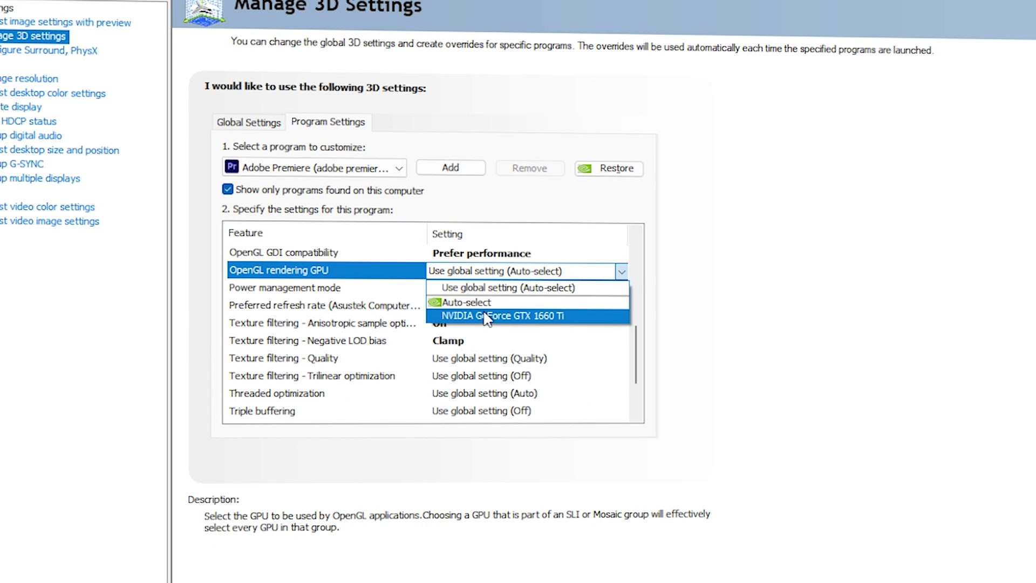
click(583, 319)
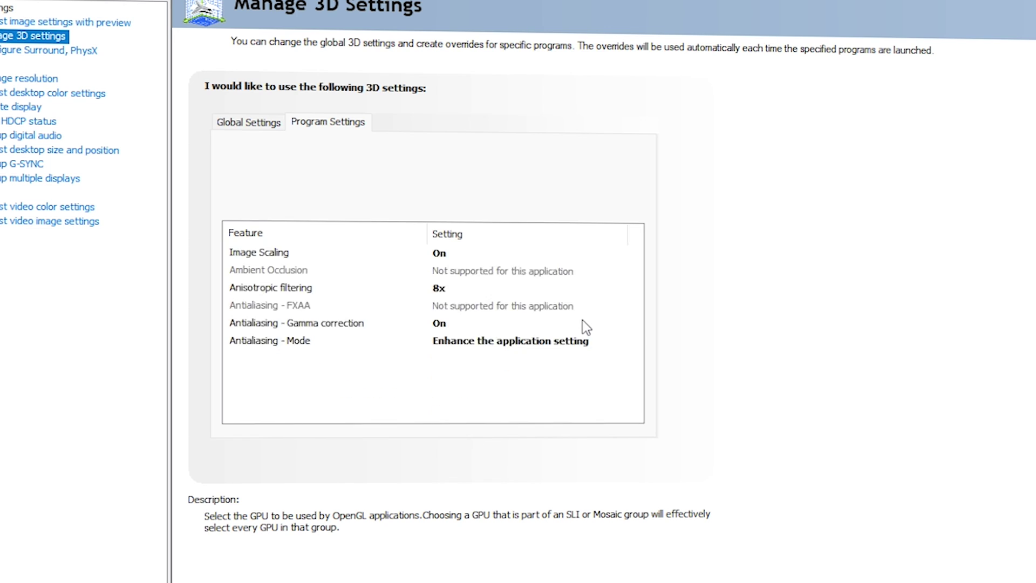
click(582, 321)
click(507, 323)
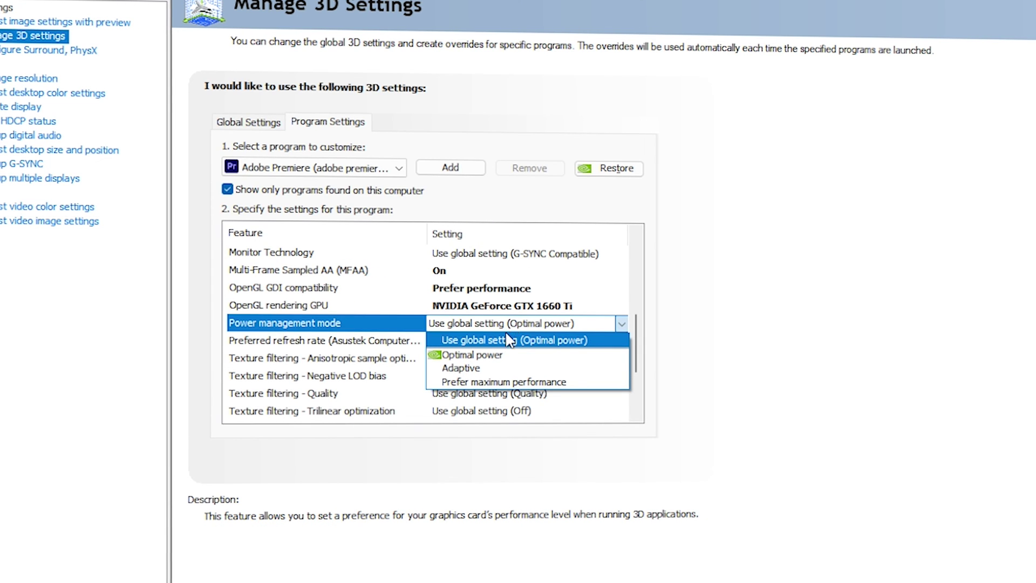
Step: Set power management to Prefer maximum performance and turn anisotropic sample optimization On
click(539, 381)
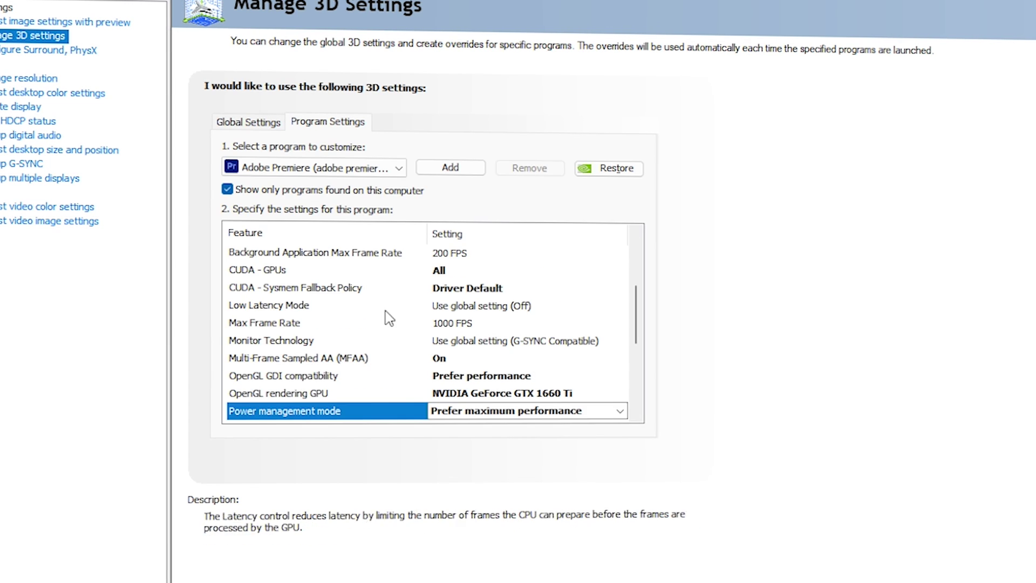
scroll(387, 313, down, 2)
click(312, 324)
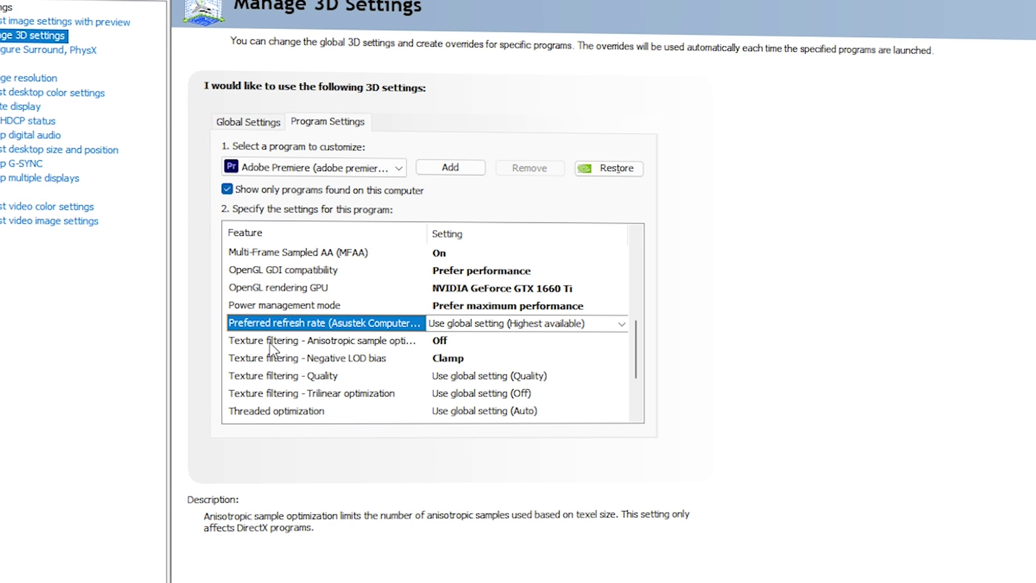
click(331, 344)
click(486, 342)
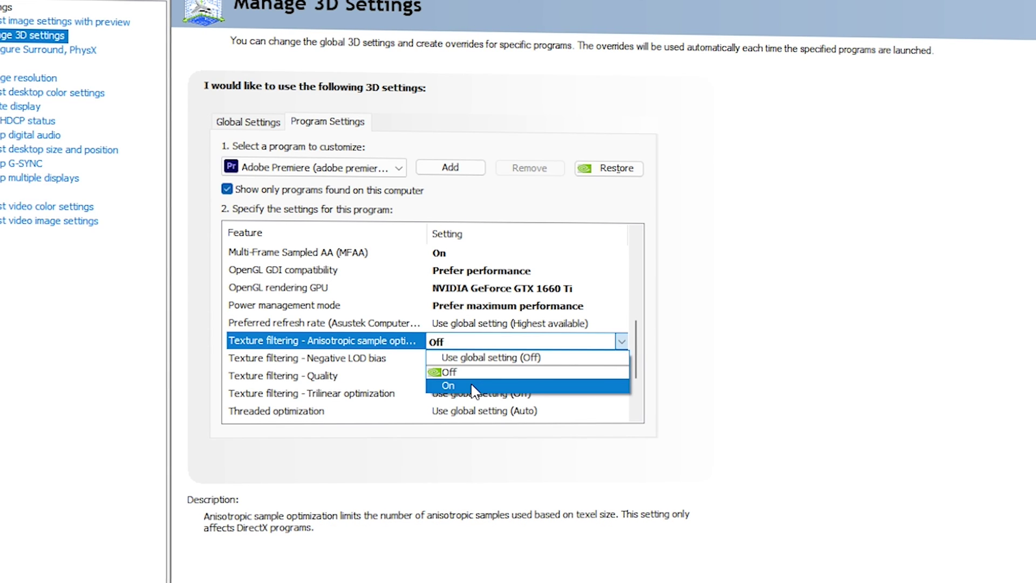
click(443, 383)
Step: Keep Negative LOD bias at Clamp and set texture filtering quality to High performance
click(317, 380)
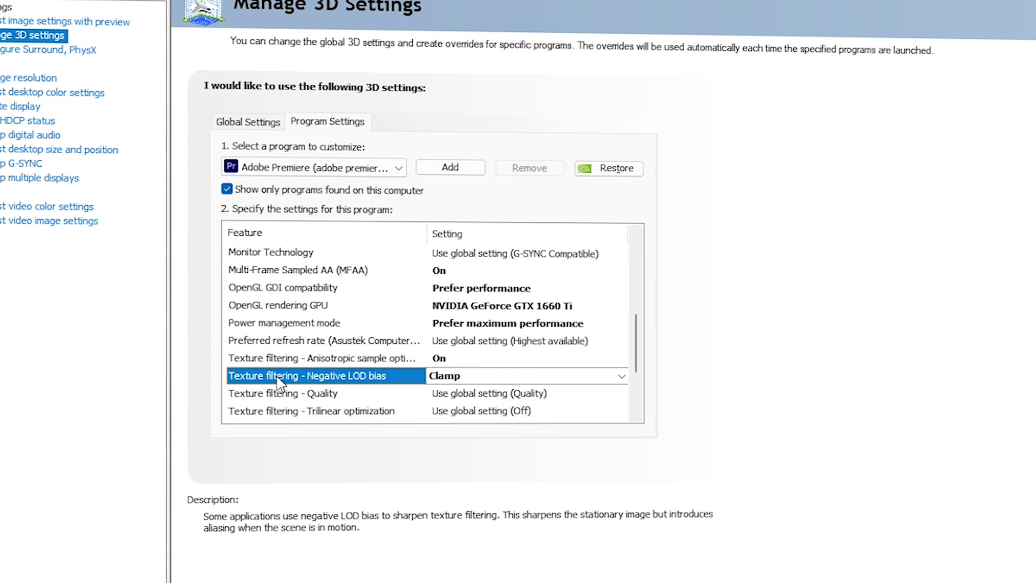
click(430, 380)
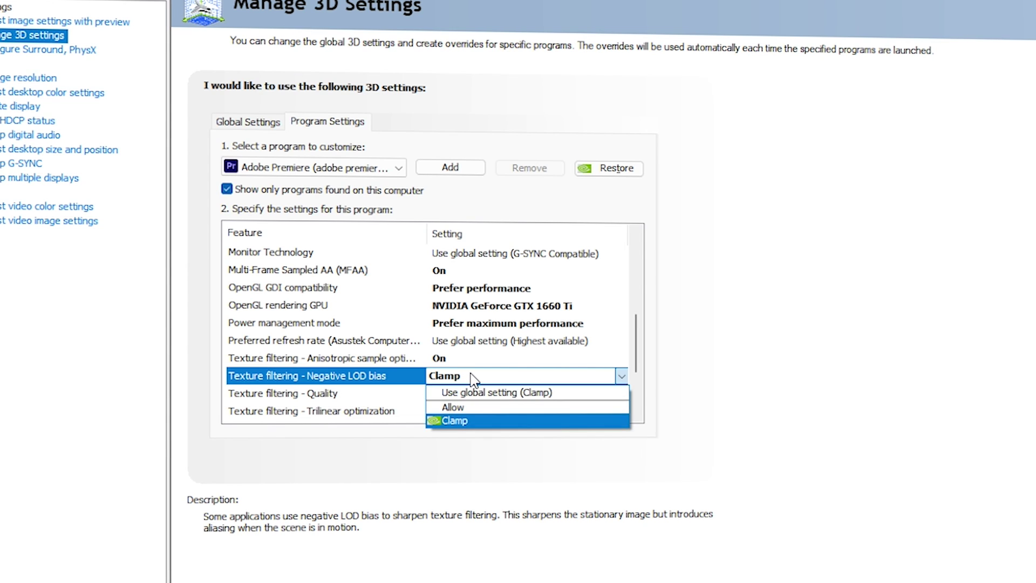
click(472, 427)
scroll(360, 335, down, 1)
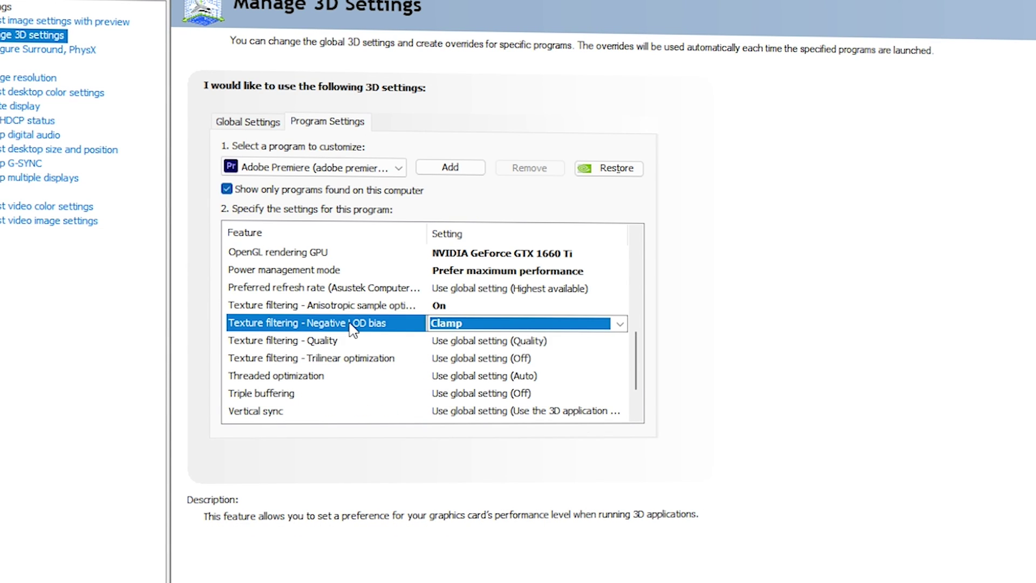
click(312, 344)
click(494, 345)
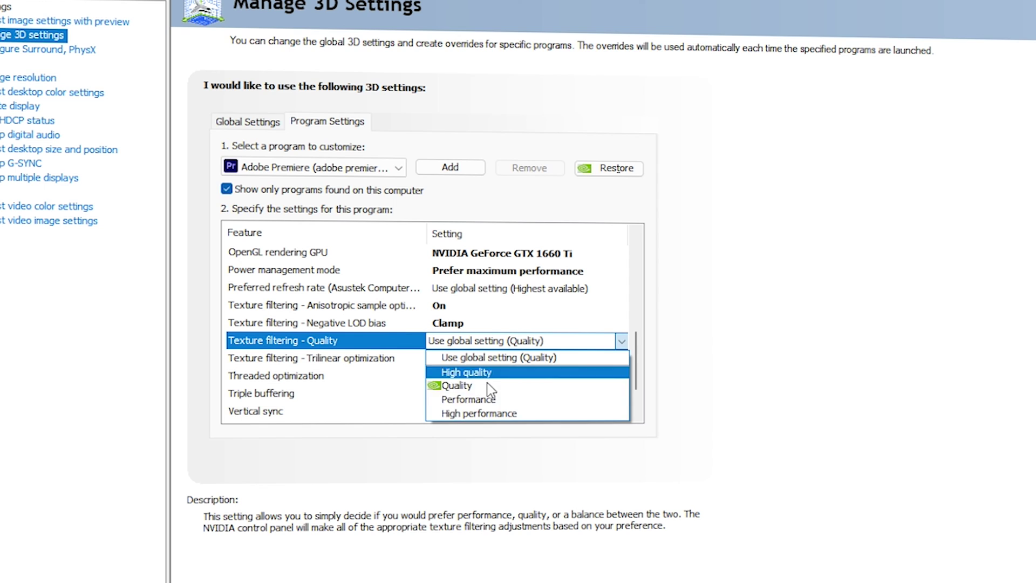
click(483, 414)
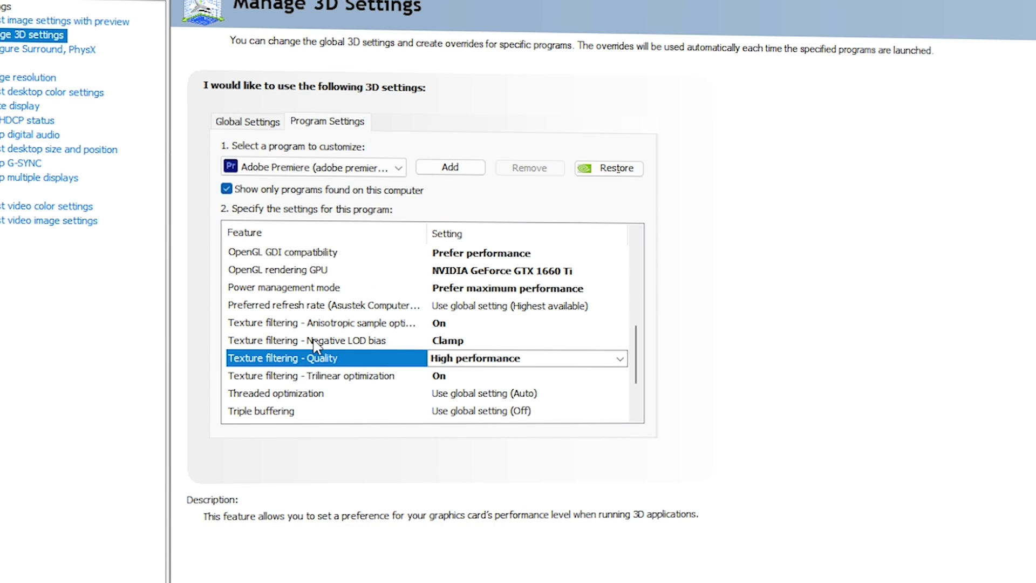
Step: Turn Trilinear optimization and Threaded optimization On
click(306, 376)
click(470, 377)
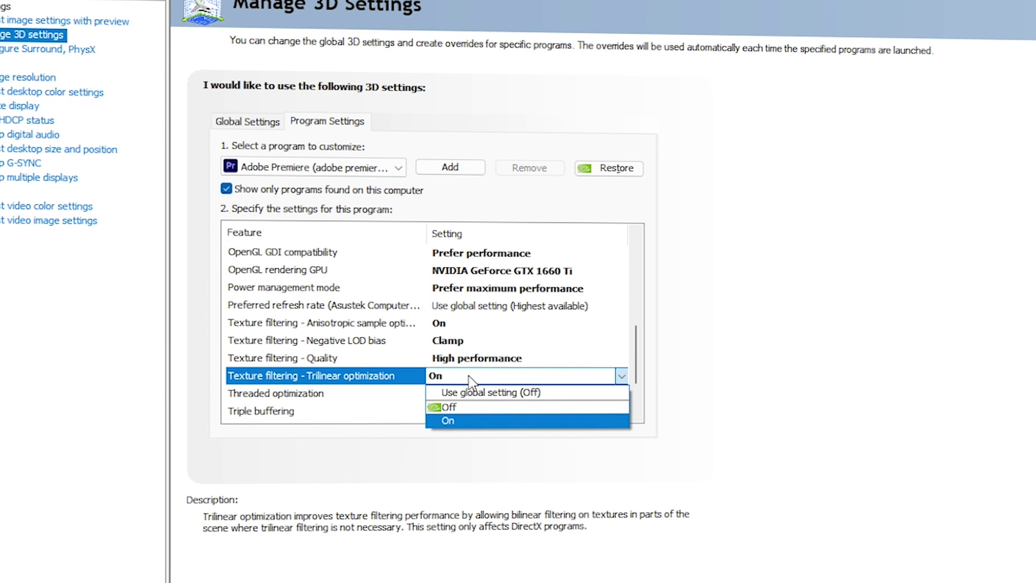
click(472, 427)
scroll(321, 343, down, 1)
click(320, 344)
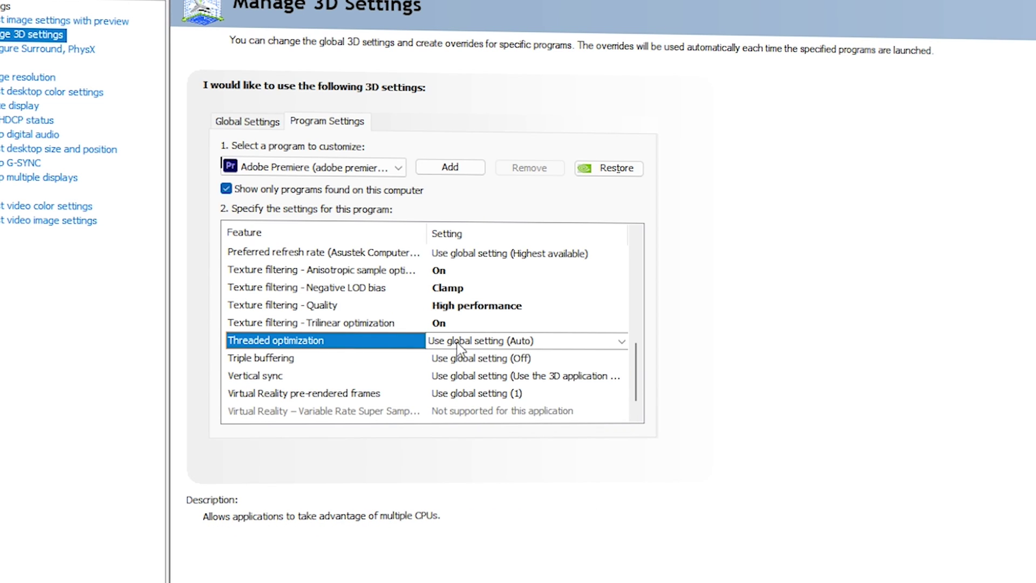
click(488, 346)
click(469, 399)
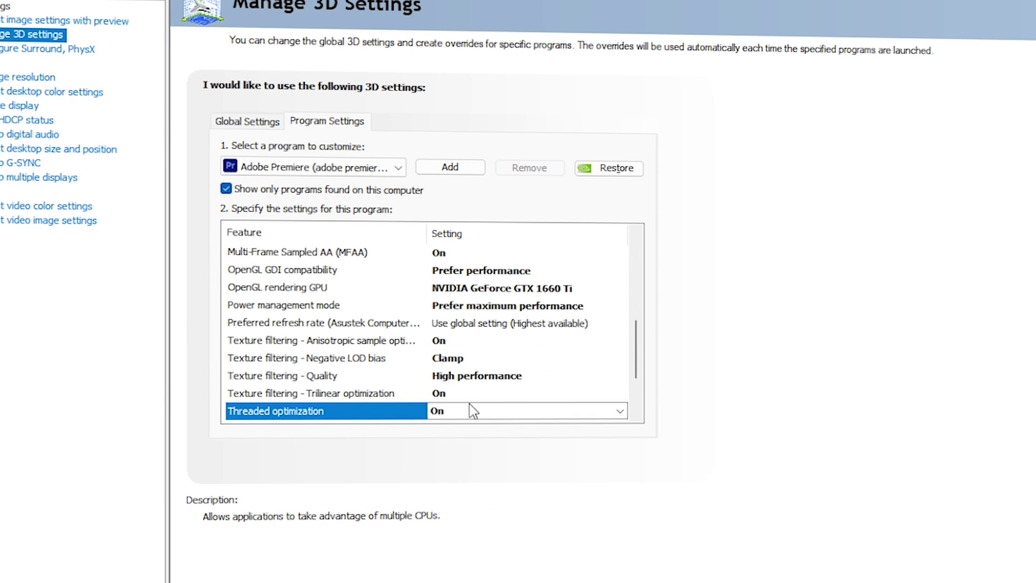
Step: Turn Triple buffering On
scroll(470, 403, down, 2)
click(341, 341)
click(482, 341)
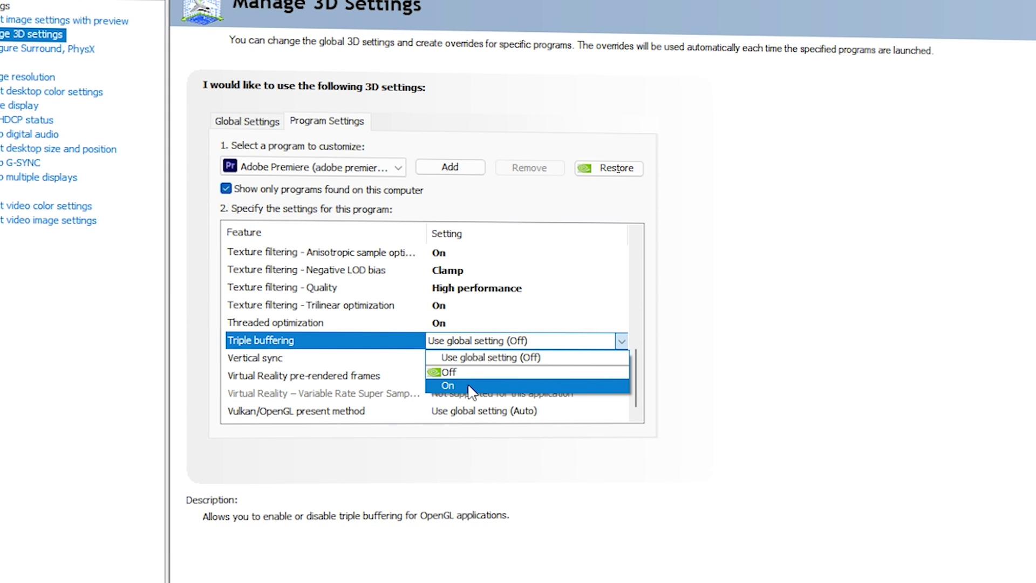
click(471, 386)
scroll(302, 328, down, 6)
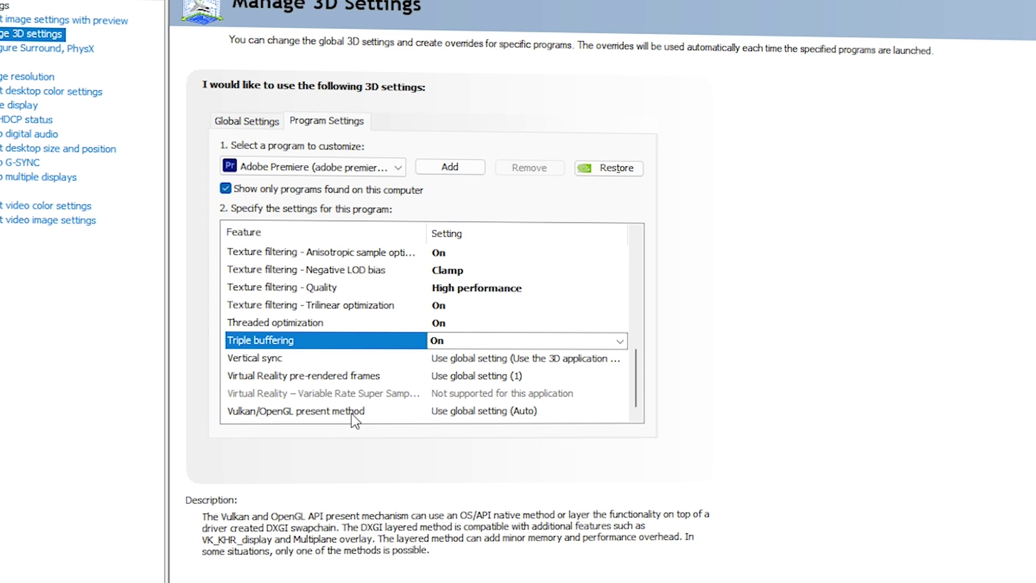
click(506, 412)
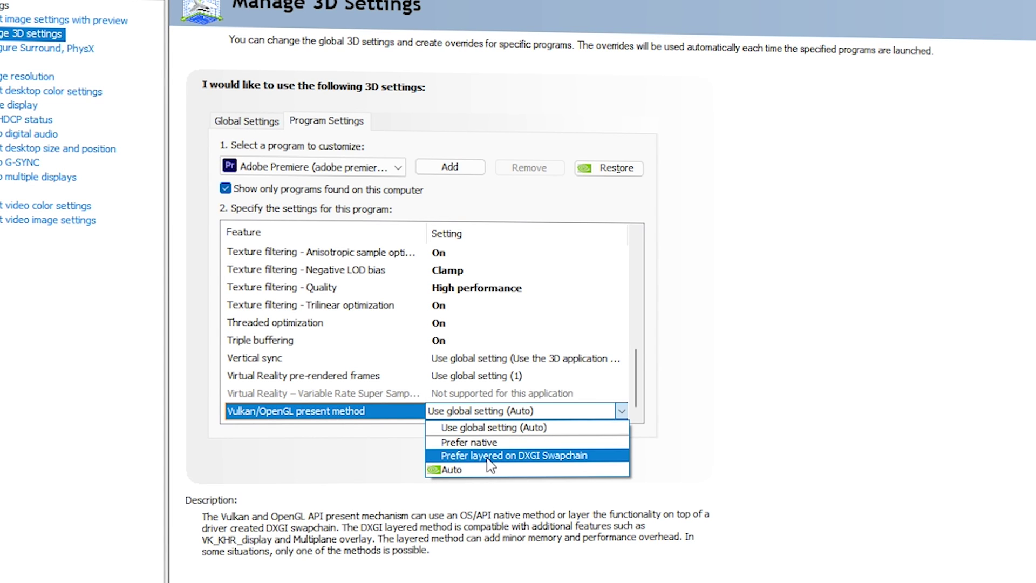
Step: Use Prefer layered on DXGI Swapchain as the Vulkan/OpenGL present method and apply the settings
click(575, 458)
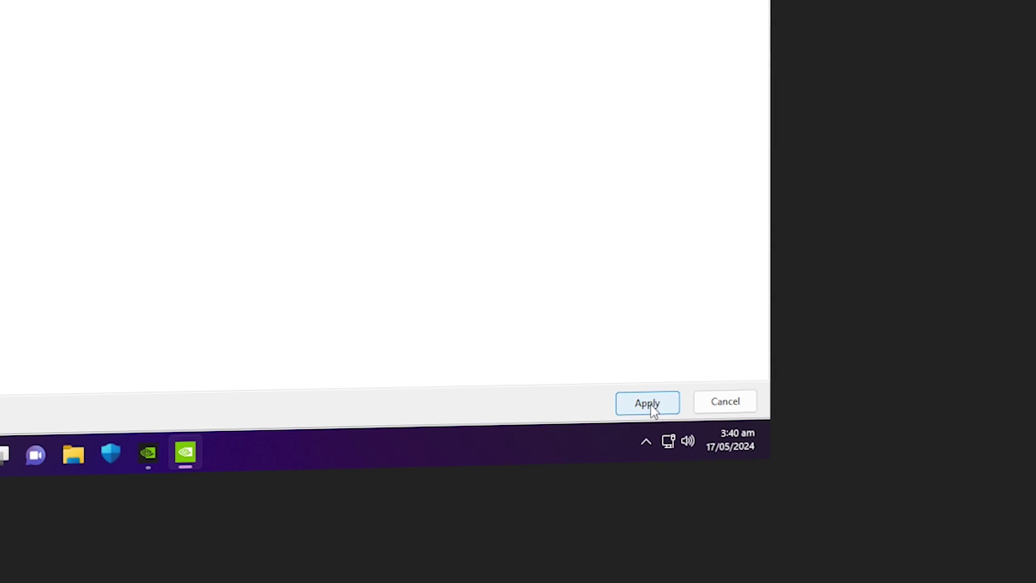
click(650, 404)
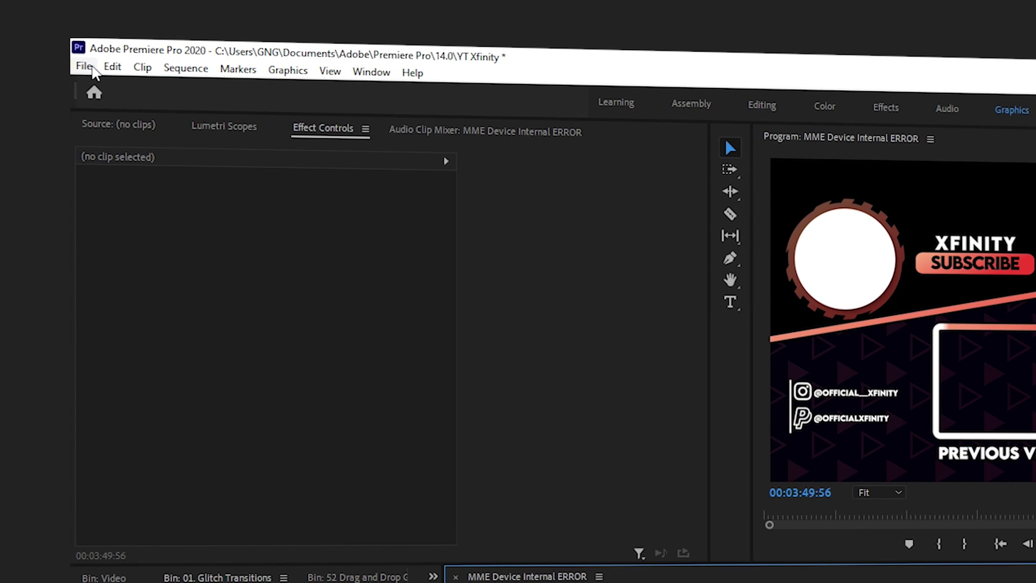
Step: Confirm YT Xfinity's renderer is Mercury Playback Engine GPU Acceleration (CUDA) in Project Settings > General
click(84, 67)
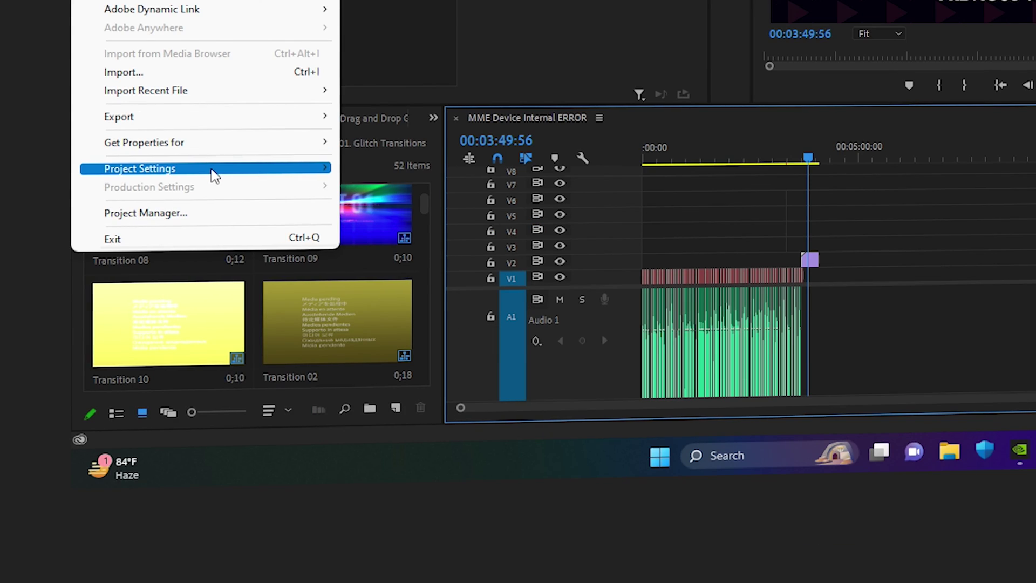
mouse_move(208, 179)
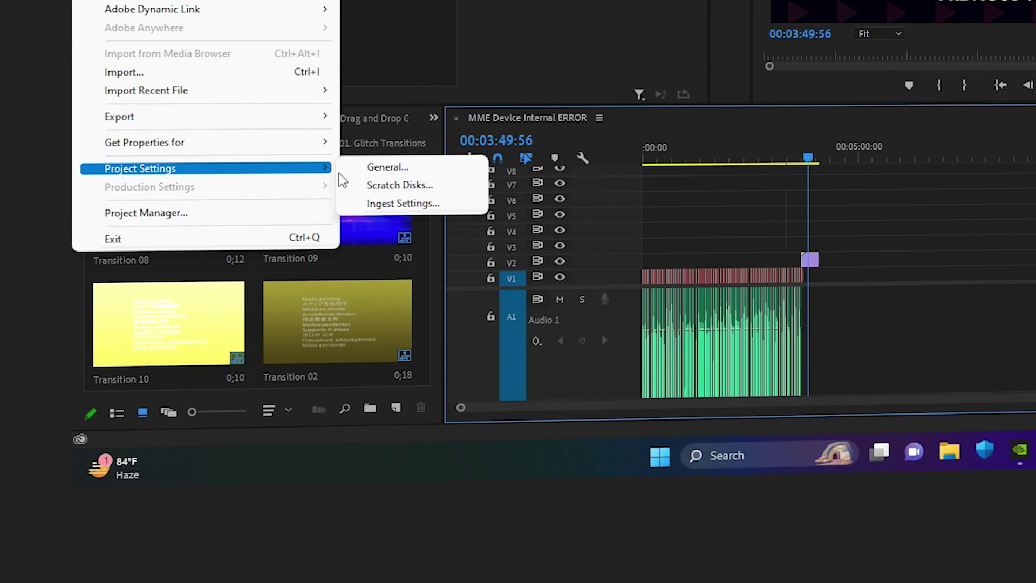
click(367, 167)
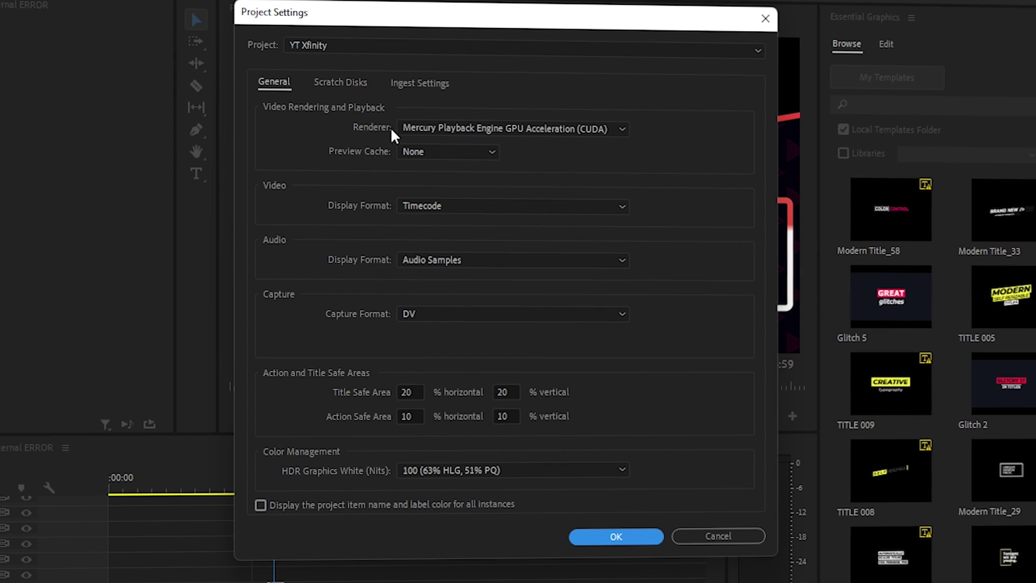
click(439, 129)
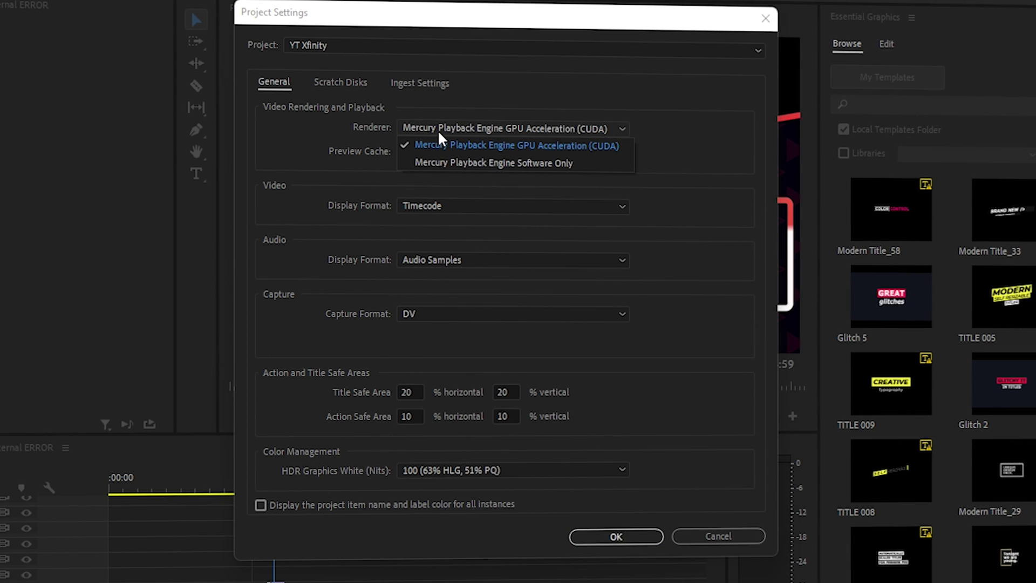
click(597, 141)
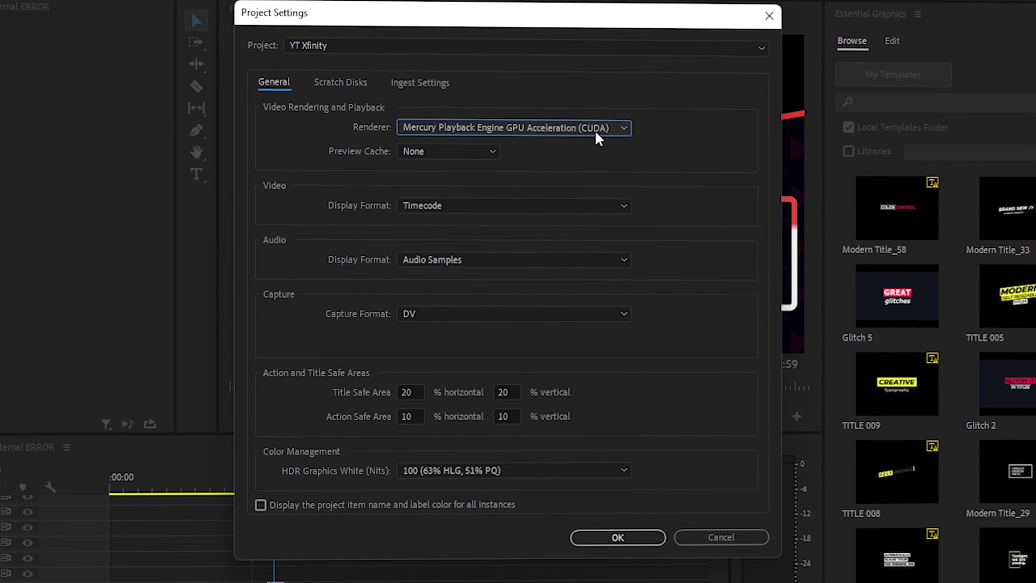
click(617, 540)
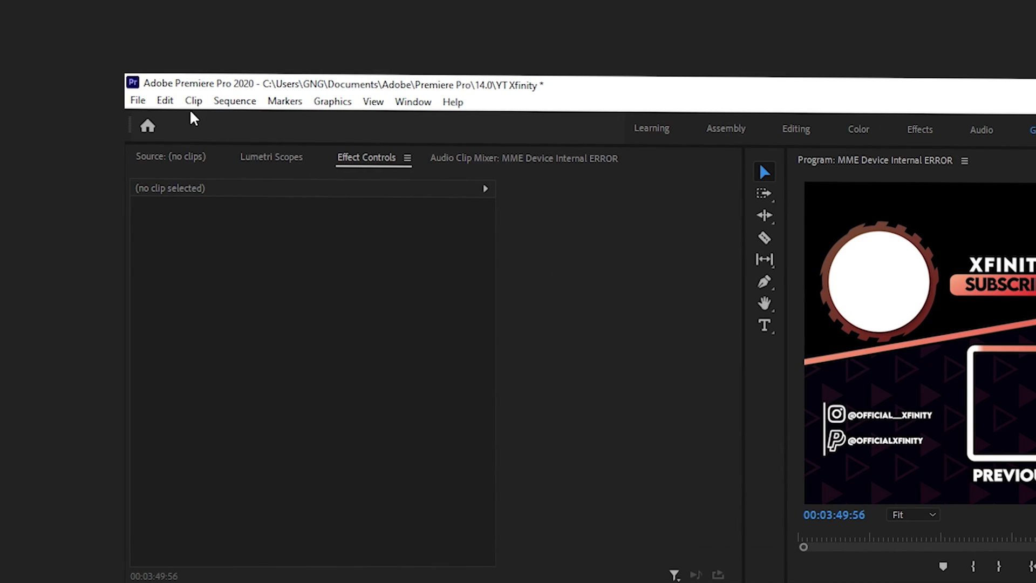
Step: Confirm H.264/HEVC hardware-accelerated decoding (Nvidia) and encoding are checked in Media preferences
click(173, 102)
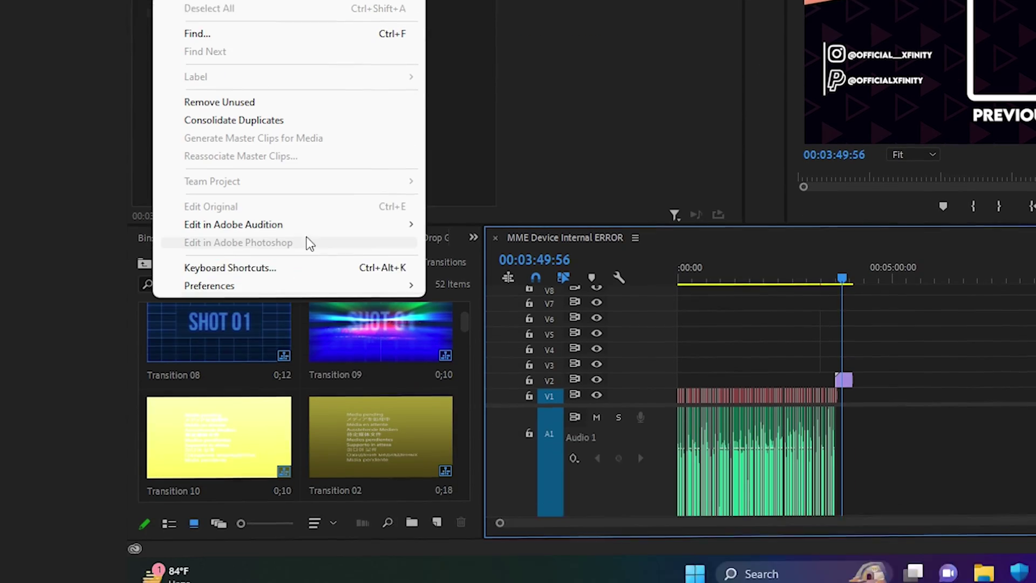
mouse_move(259, 286)
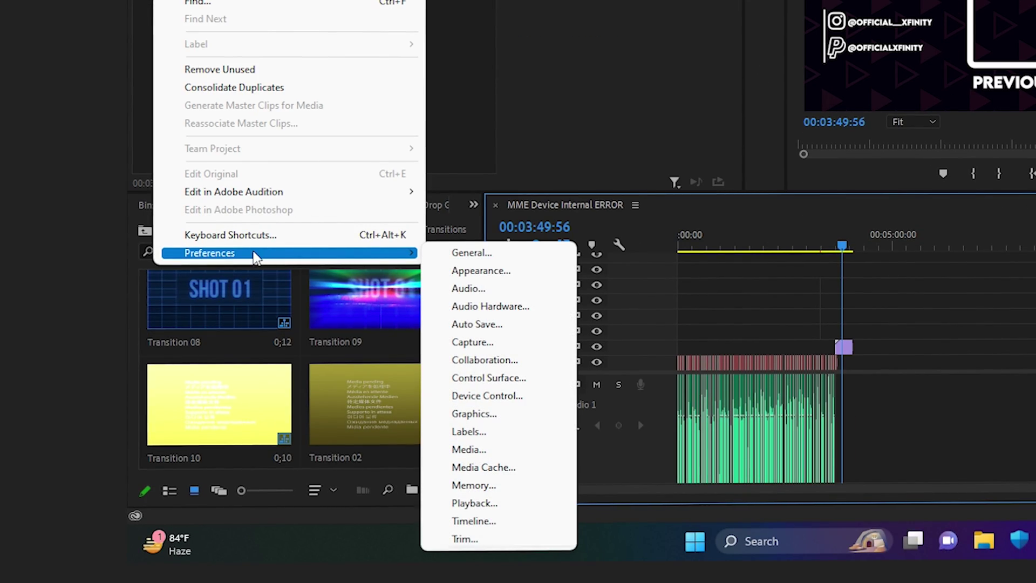
click(503, 258)
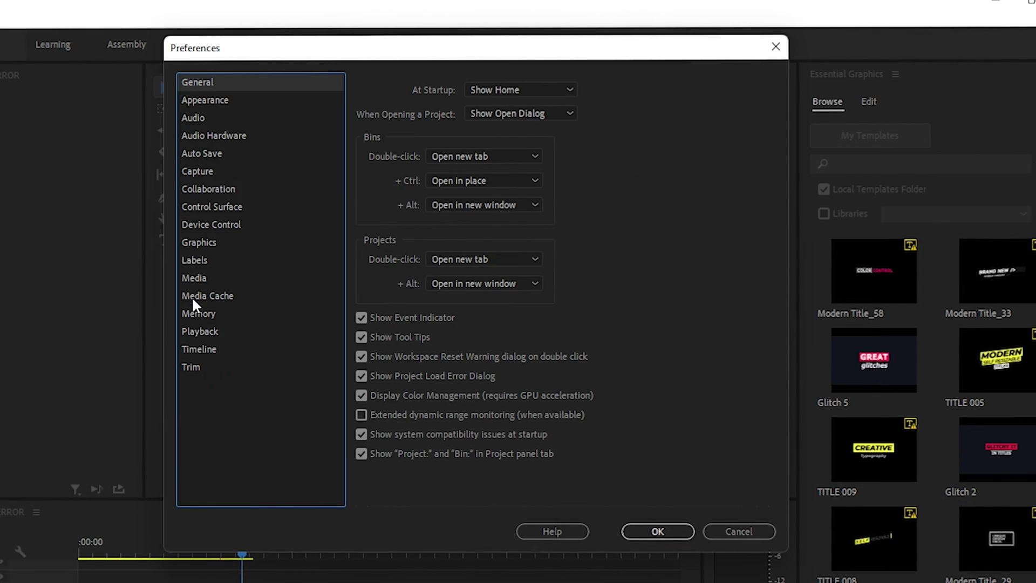
click(208, 277)
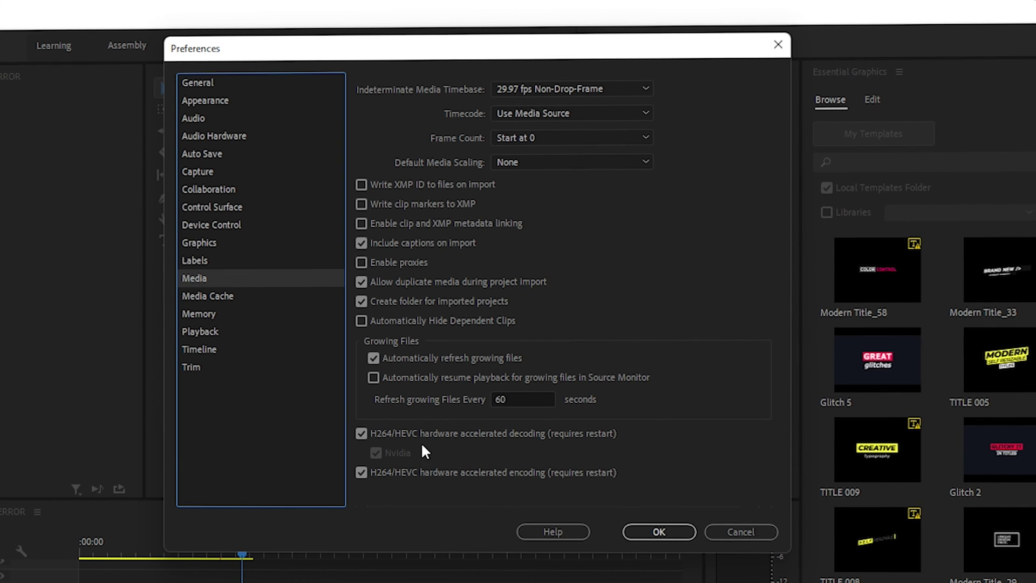
click(668, 537)
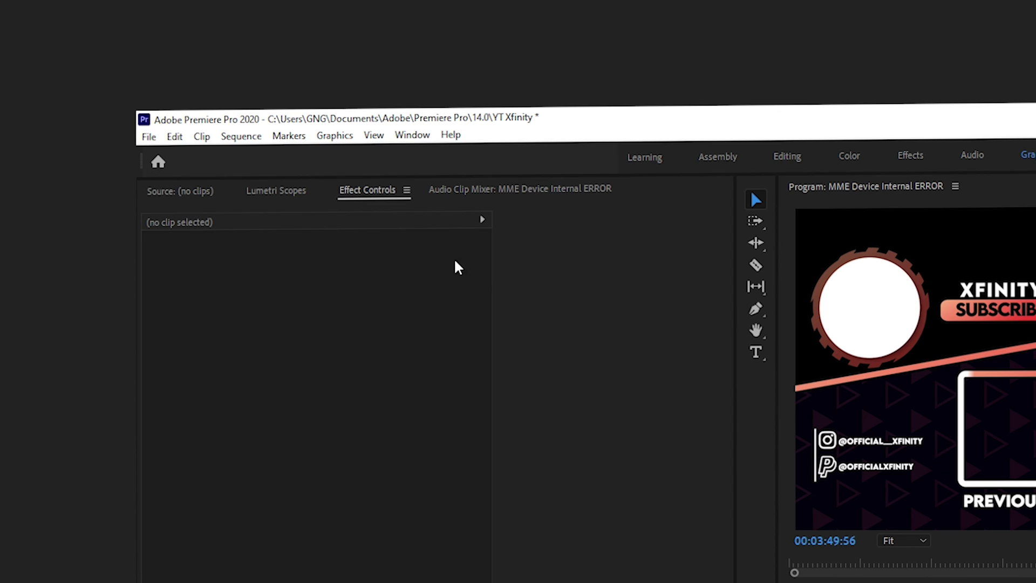
Step: In the sequence's Export Settings, set the H.264 video encoding Performance to Hardware Encoding
click(150, 138)
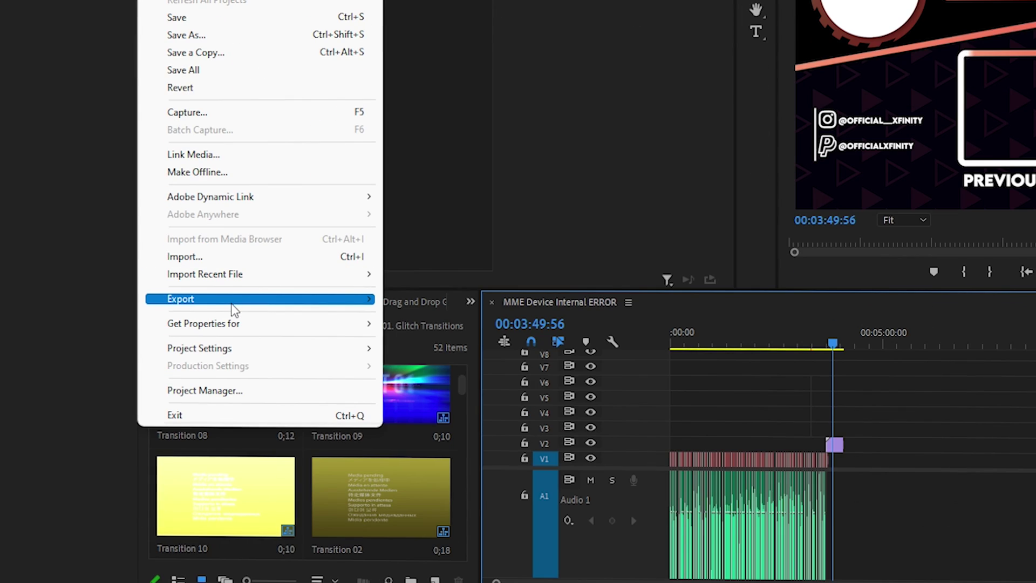
mouse_move(224, 304)
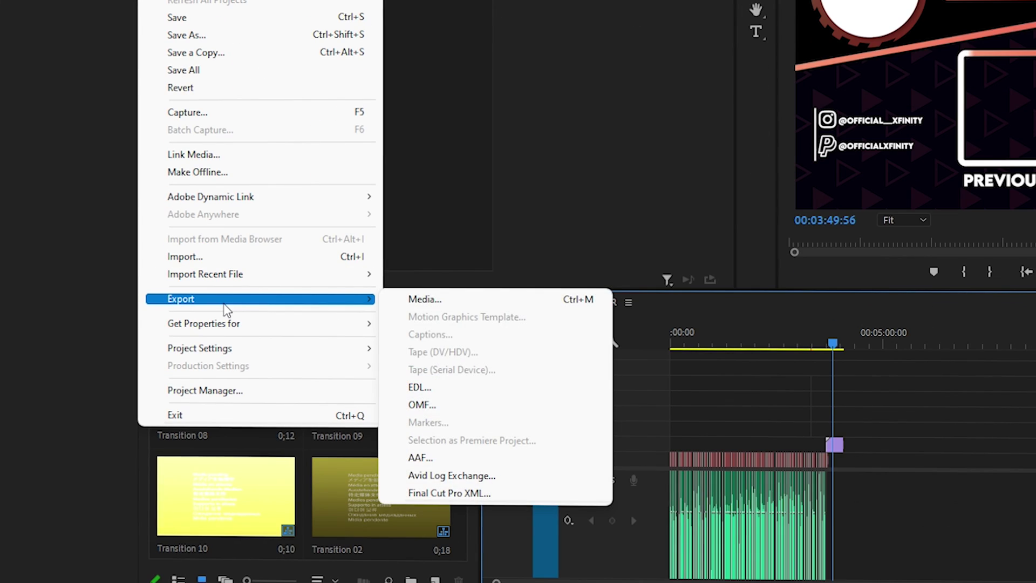
click(453, 301)
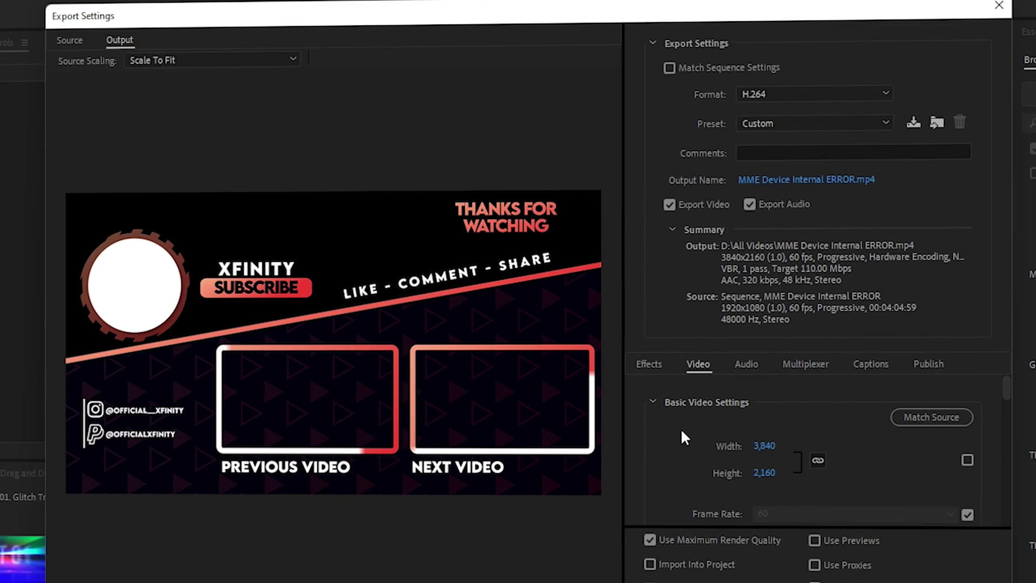
scroll(681, 428, down, 1)
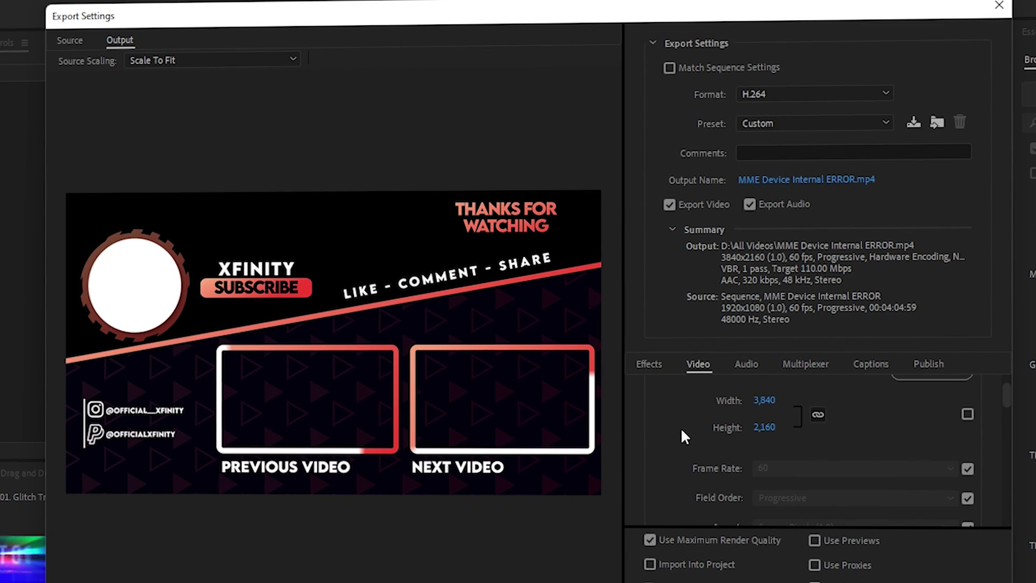
click(702, 363)
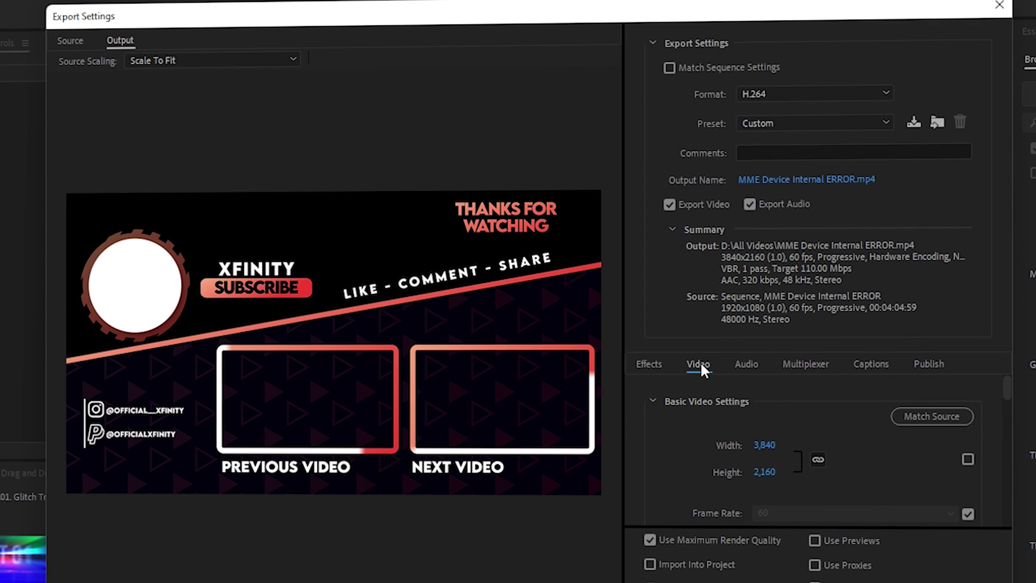
scroll(675, 434, down, 5)
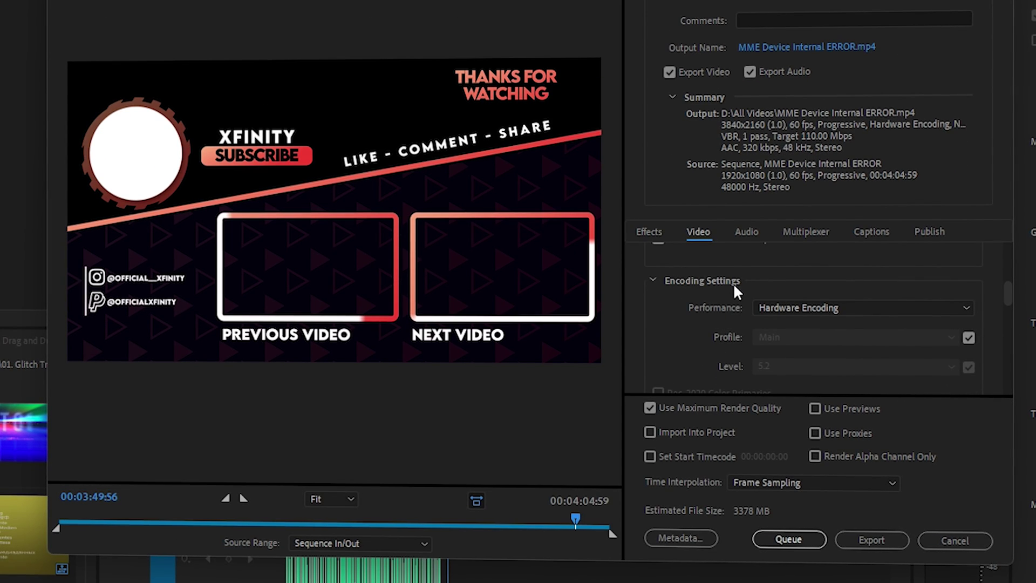
click(817, 309)
click(821, 319)
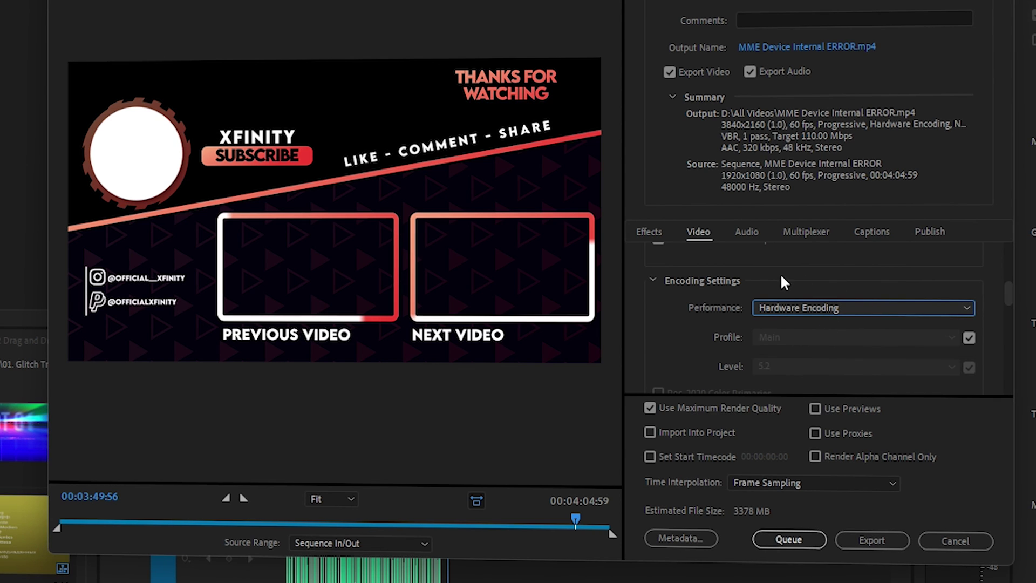